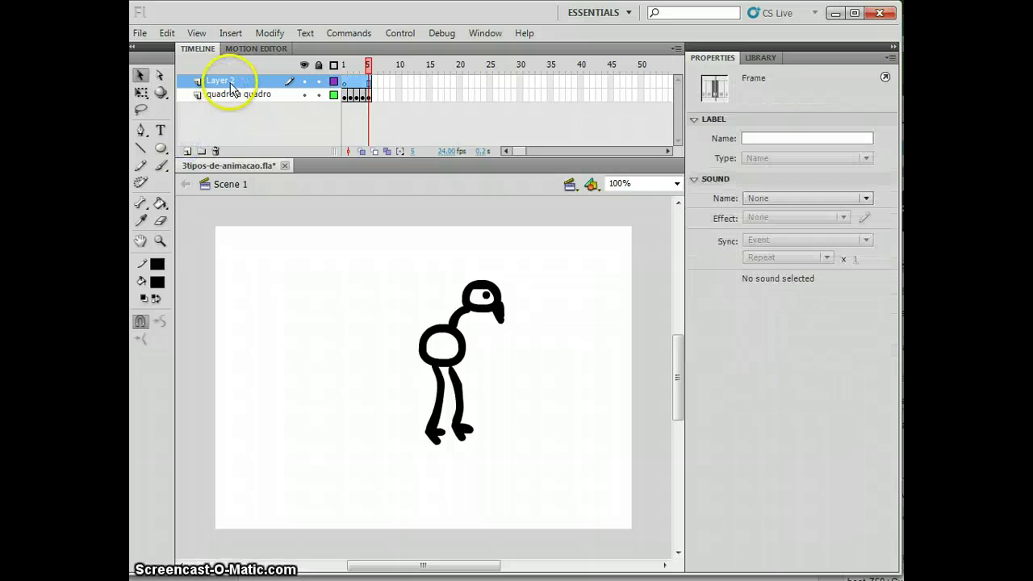
- Name the new layer horizonte and brush a black horizon line across the full width of the stage
text(hor)
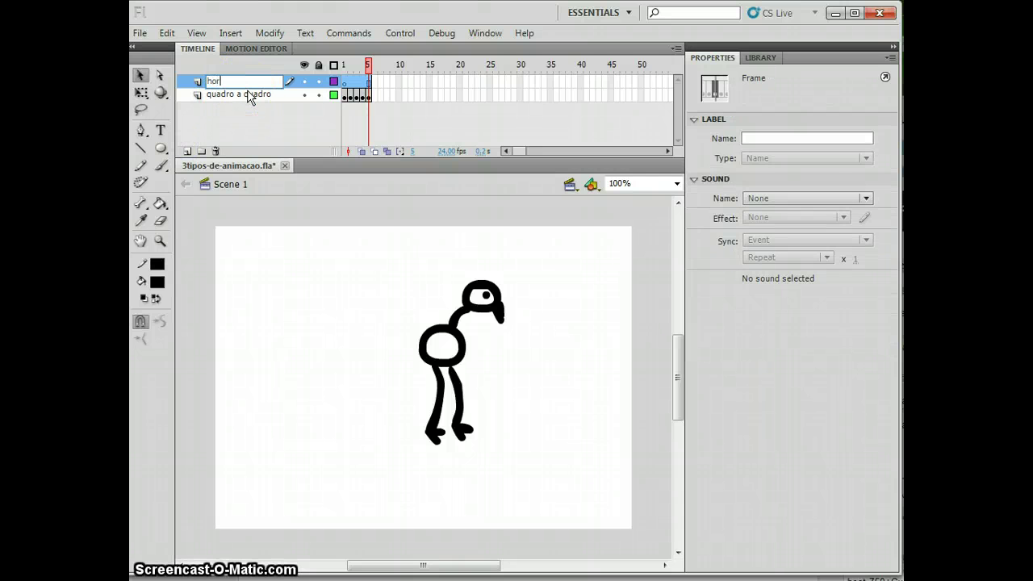
text(izonte)
key(Return)
click(161, 166)
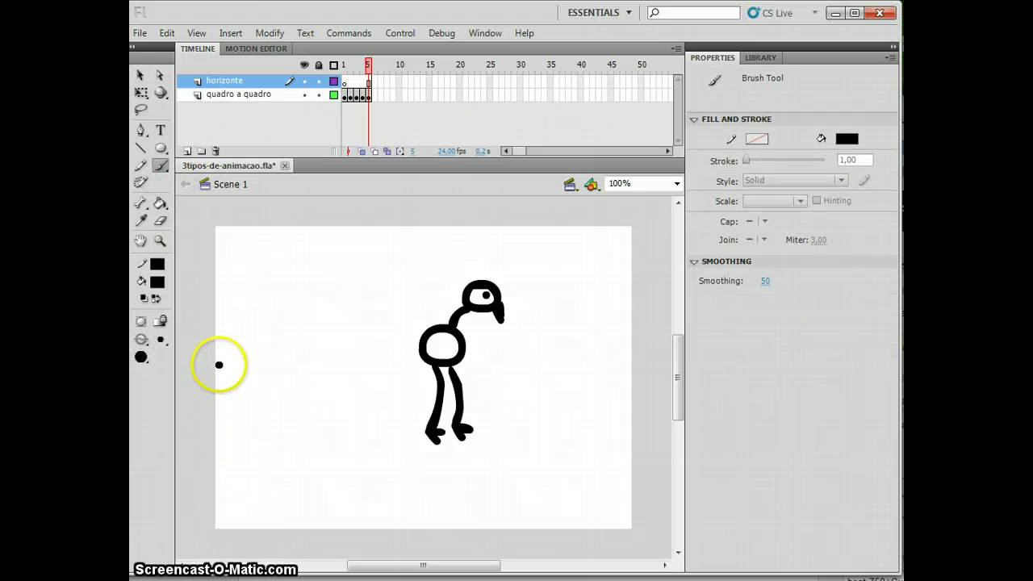
drag(218, 377, 637, 382)
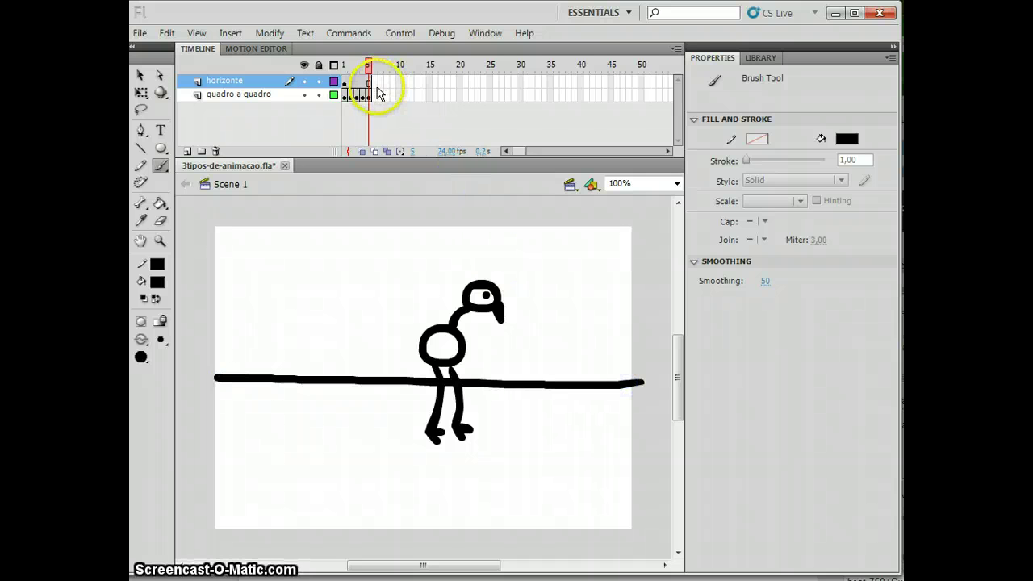
- Add another layer above horizonte and name it sol
click(188, 151)
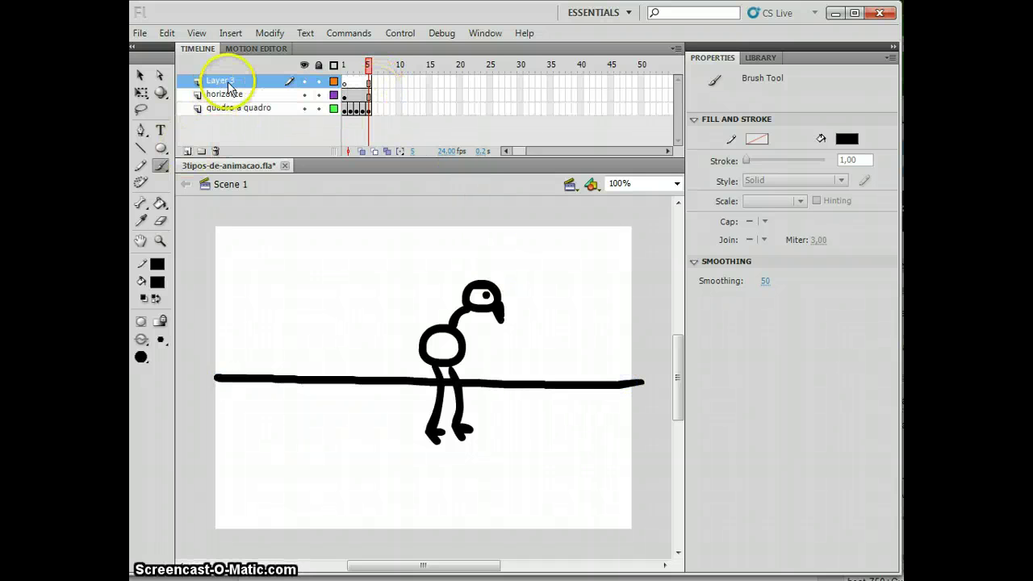
double_click(222, 80)
text(sol)
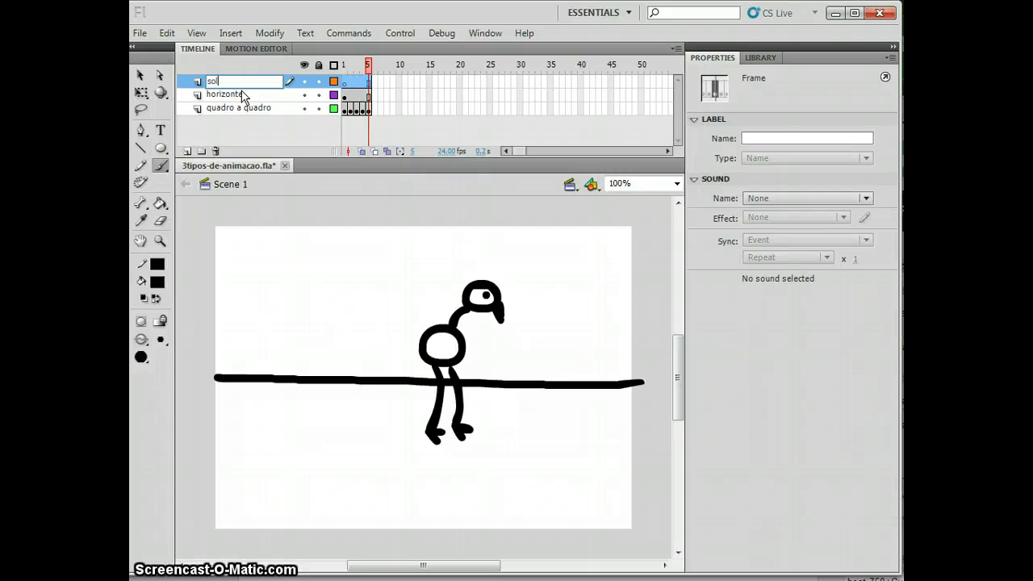
key(Return)
click(241, 89)
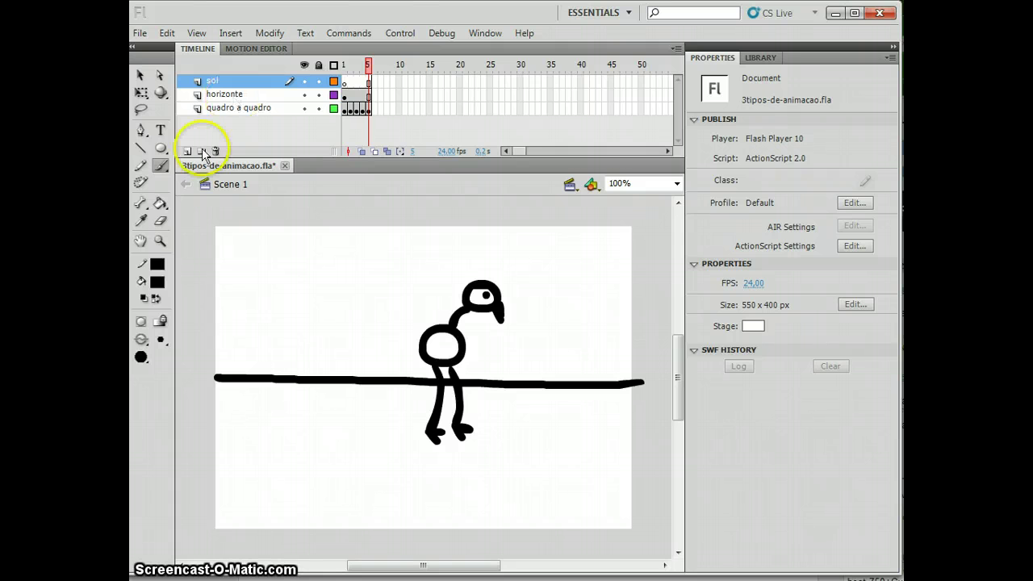
- Brush a round sun with two eyes, about 60 by 58 px, just outside the stage's left edge above the horizon line
click(197, 202)
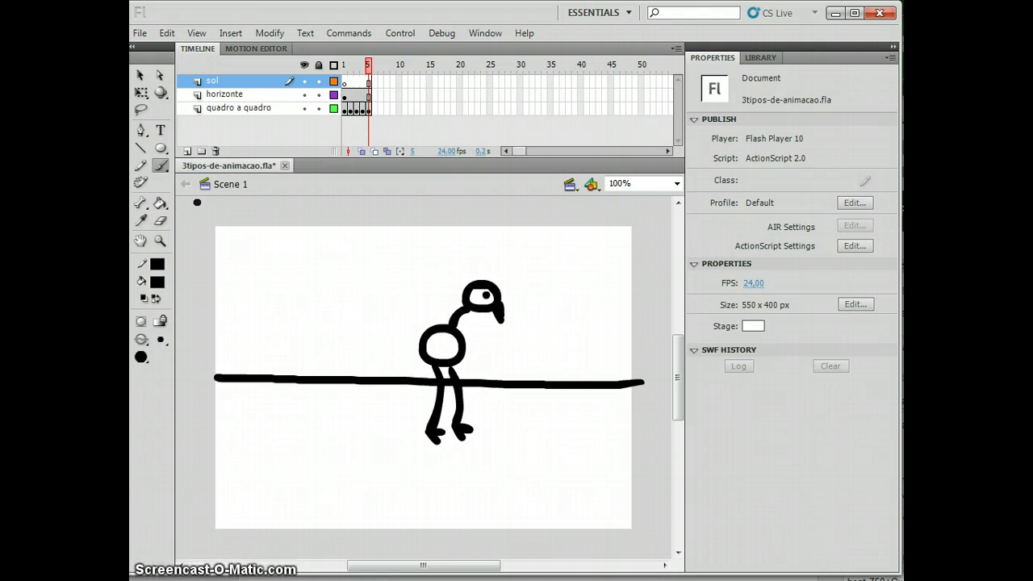
click(161, 149)
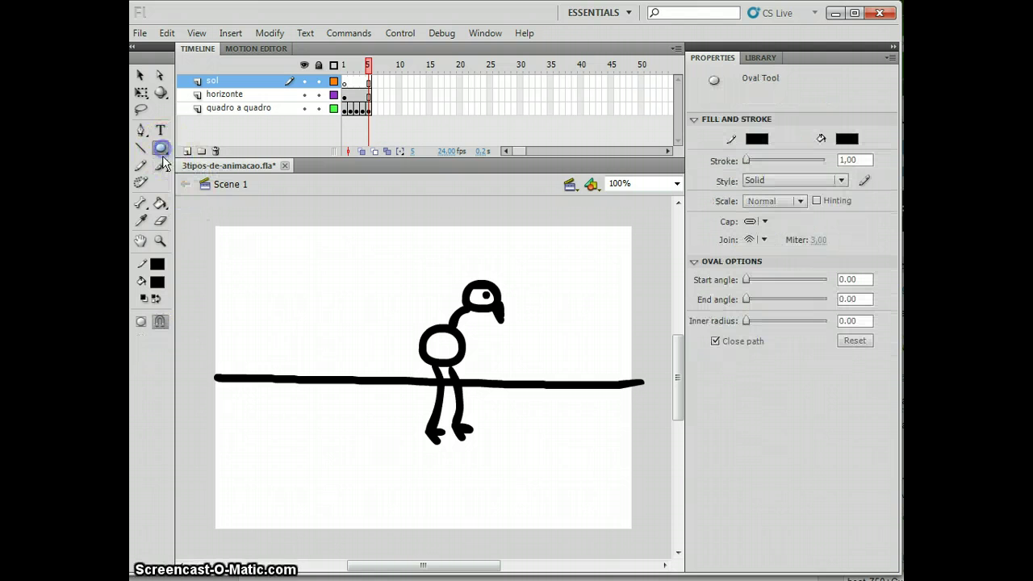
click(161, 150)
click(161, 165)
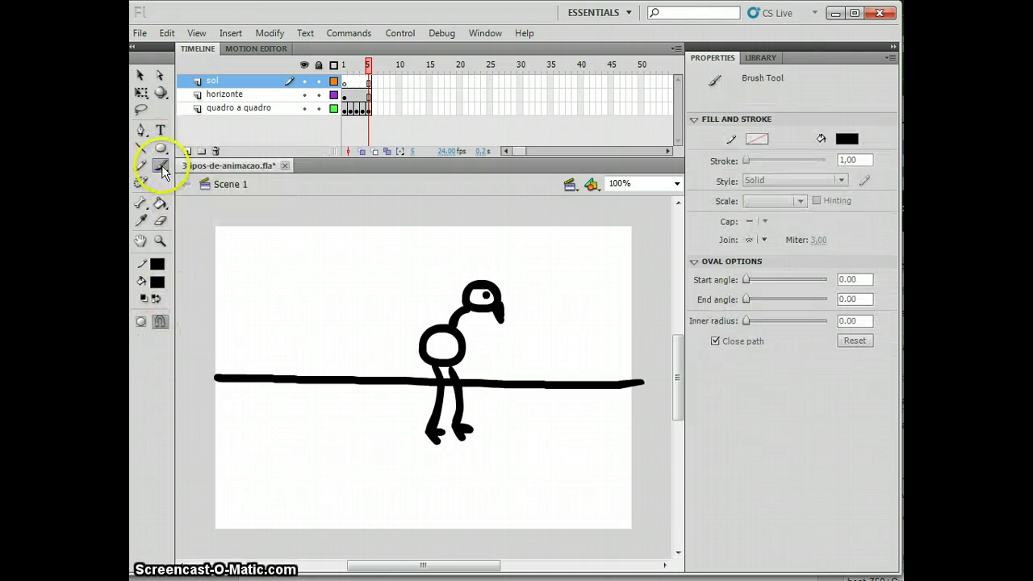
click(160, 339)
click(188, 377)
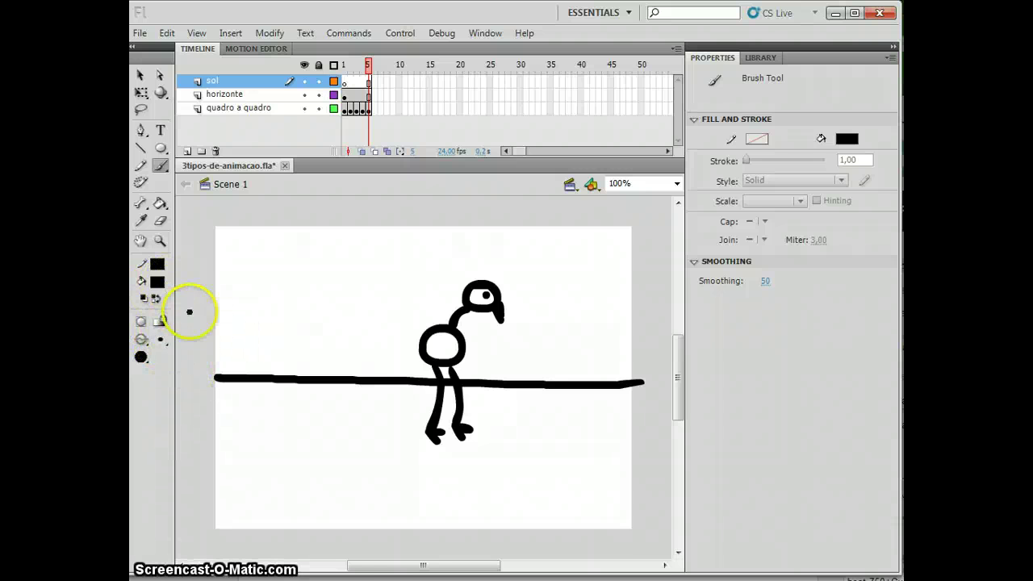
drag(381, 565, 361, 569)
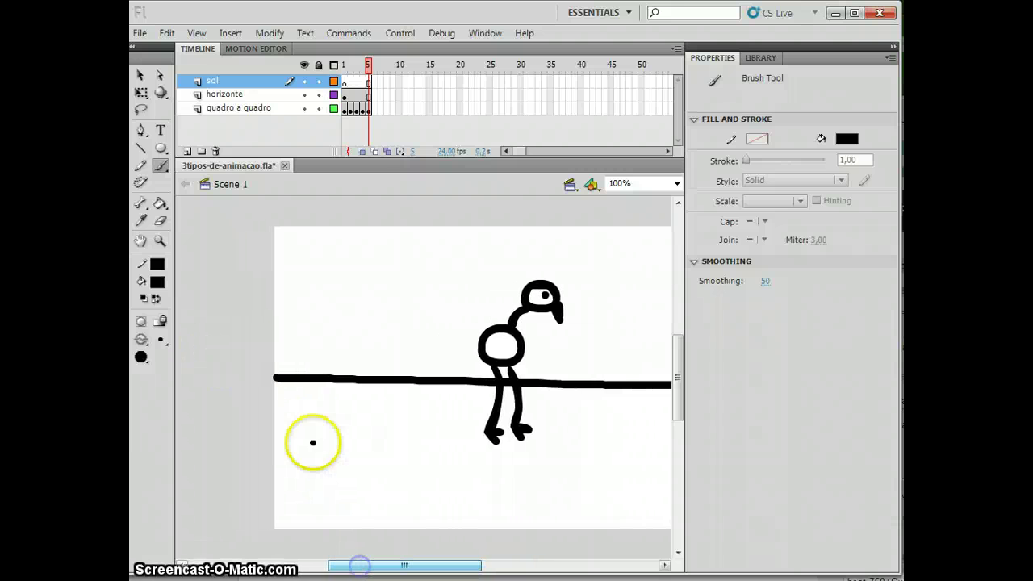
mouse_move(255, 330)
mouse_down()
mouse_move(235, 356)
mouse_move(256, 324)
mouse_up()
click(245, 335)
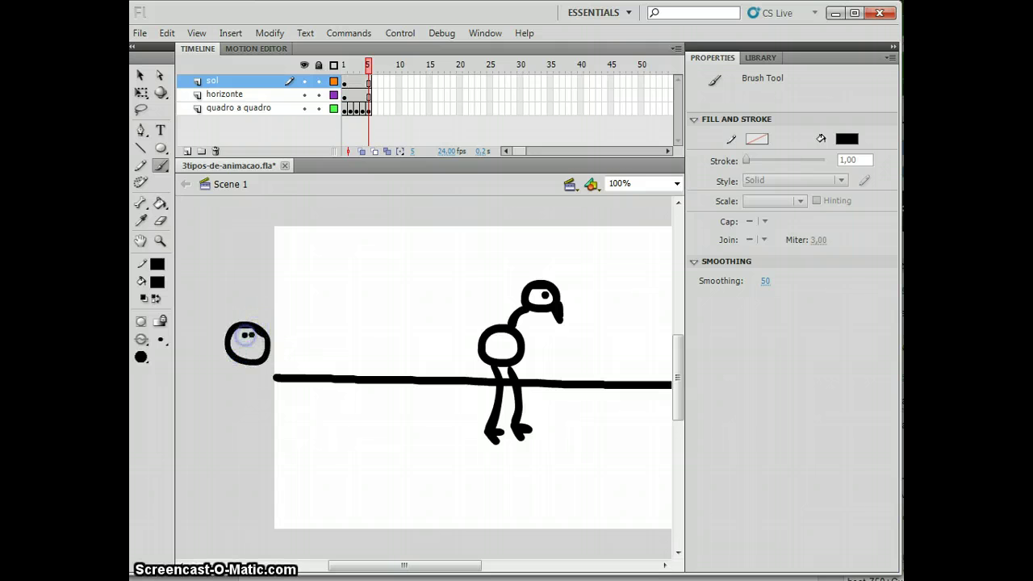
click(252, 334)
- Convert the whole sun drawing, including its eyes, to a Movie Clip symbol named sol
click(141, 77)
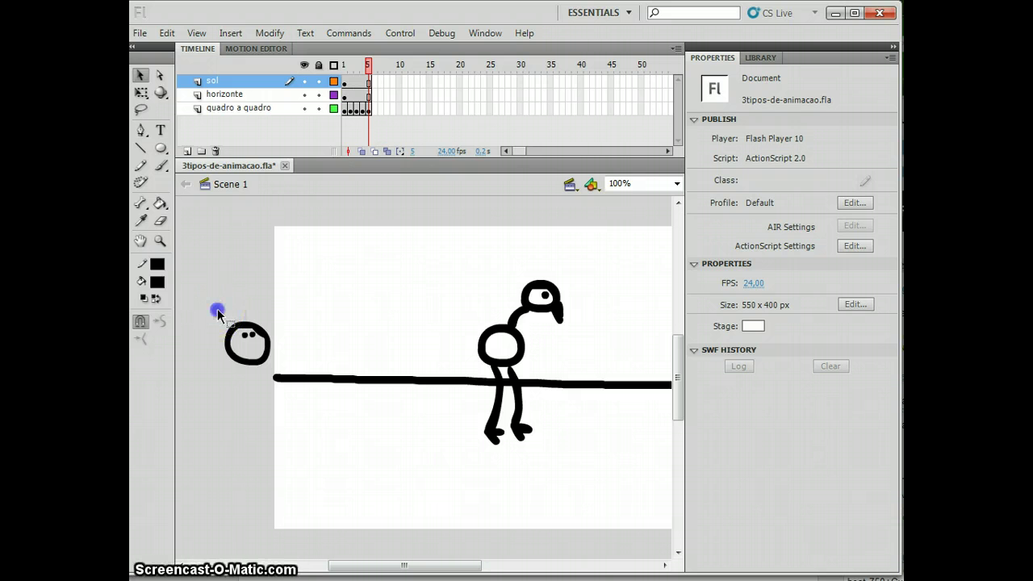
drag(218, 313, 272, 368)
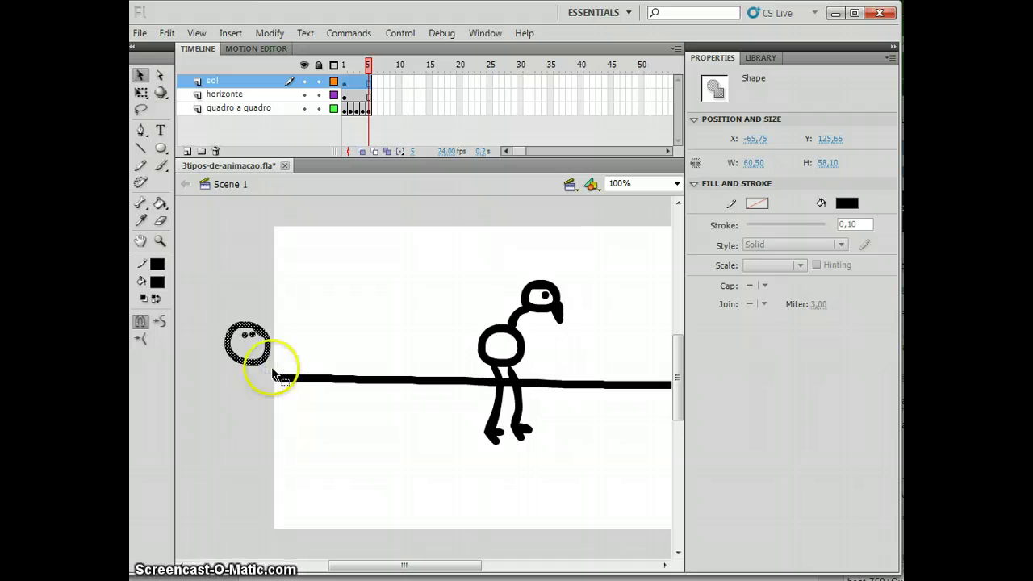
click(223, 307)
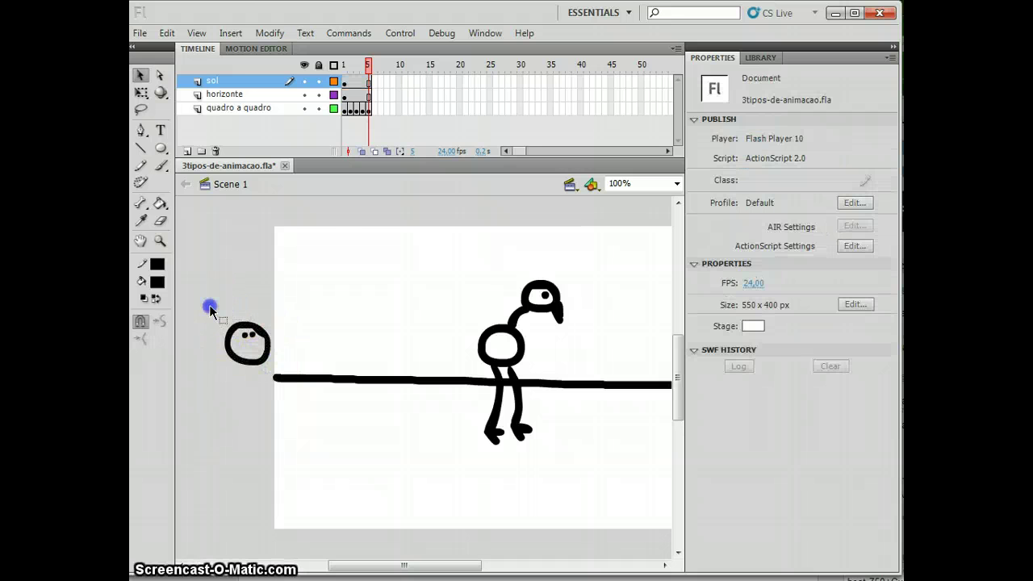
drag(209, 311, 272, 365)
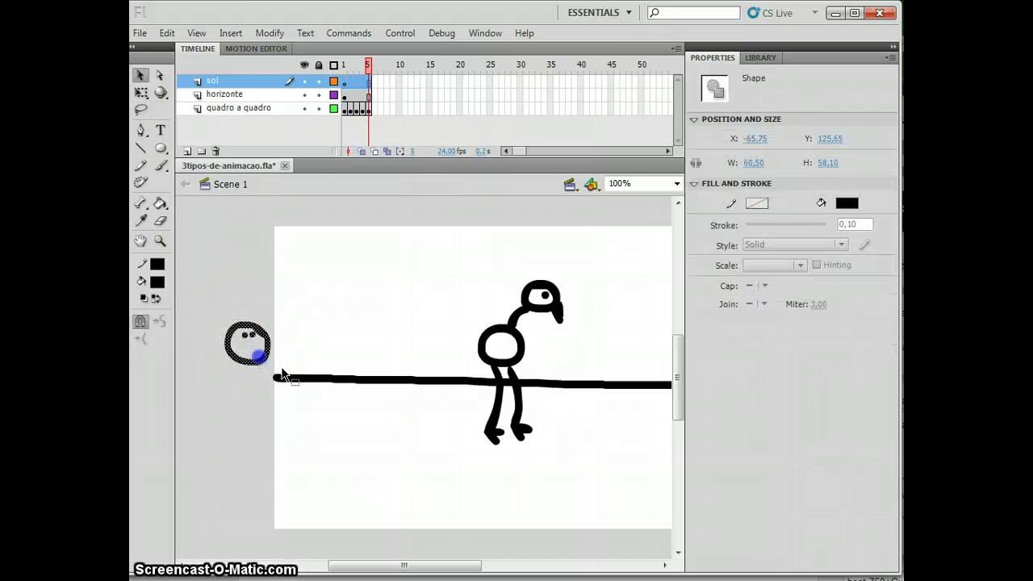
click(271, 33)
click(289, 73)
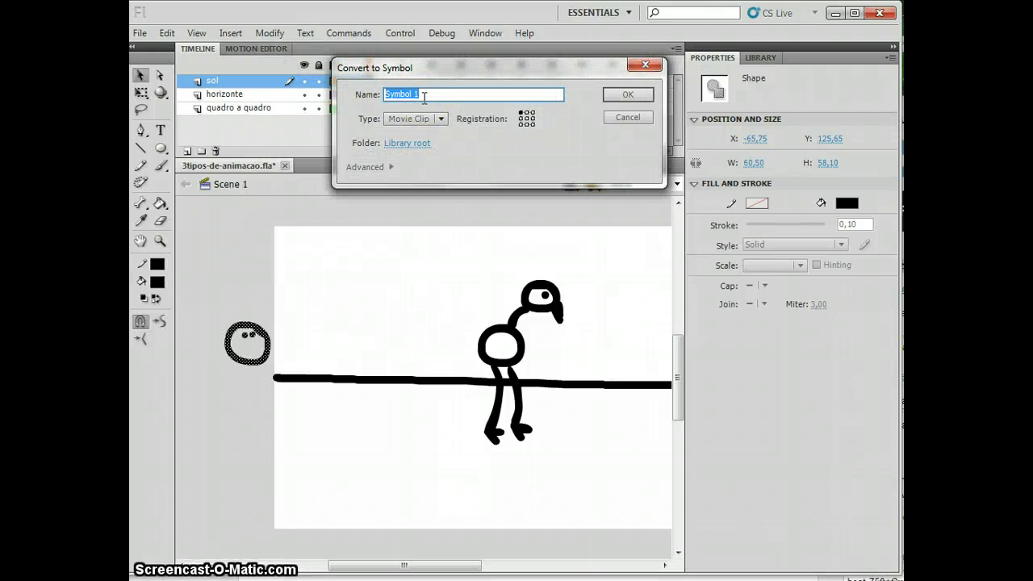
text(sol)
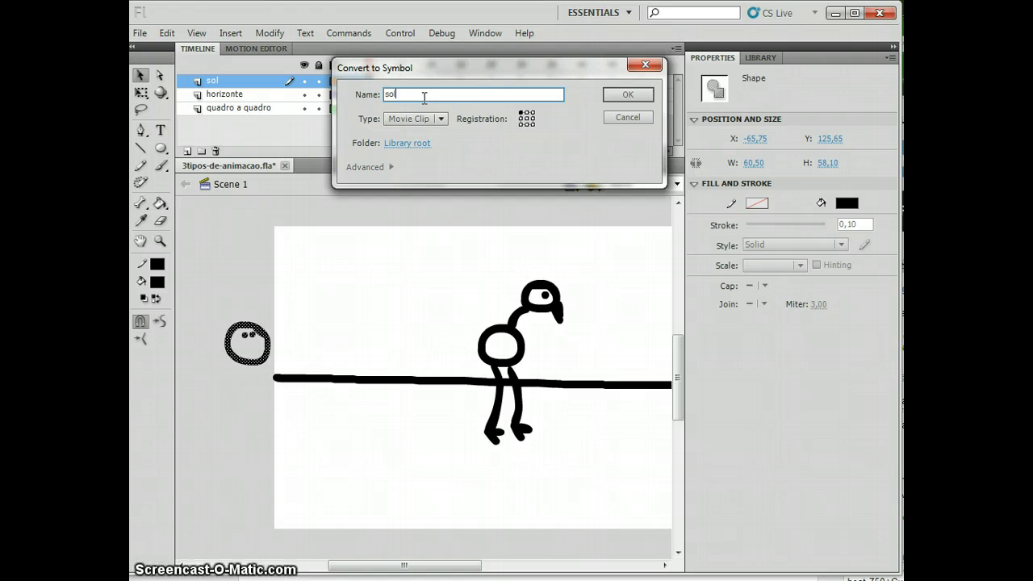
click(621, 95)
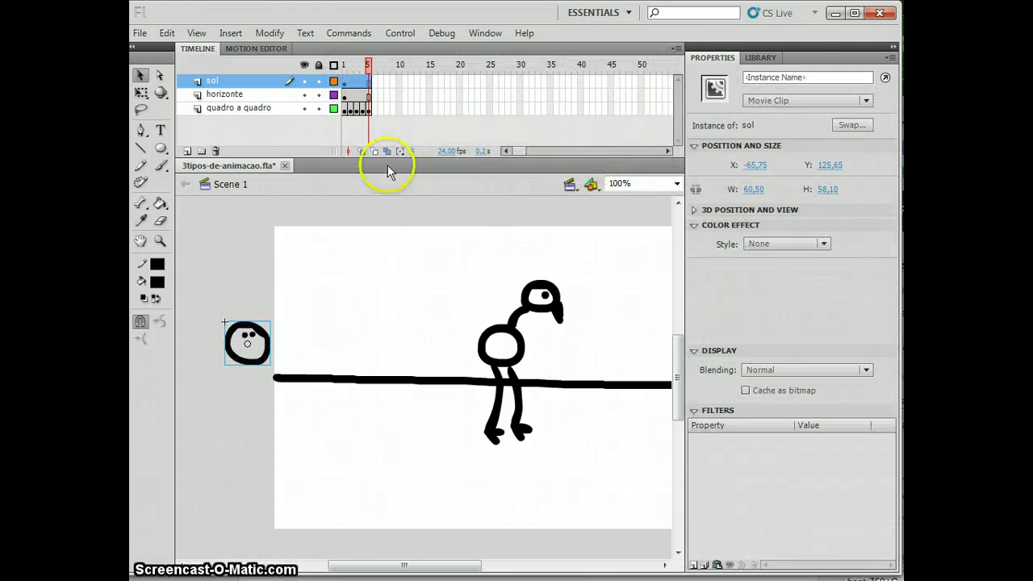
- Insert a keyframe at frame 5 of the sol layer and move the sun above the stage, to about X 330, Y -68
click(369, 81)
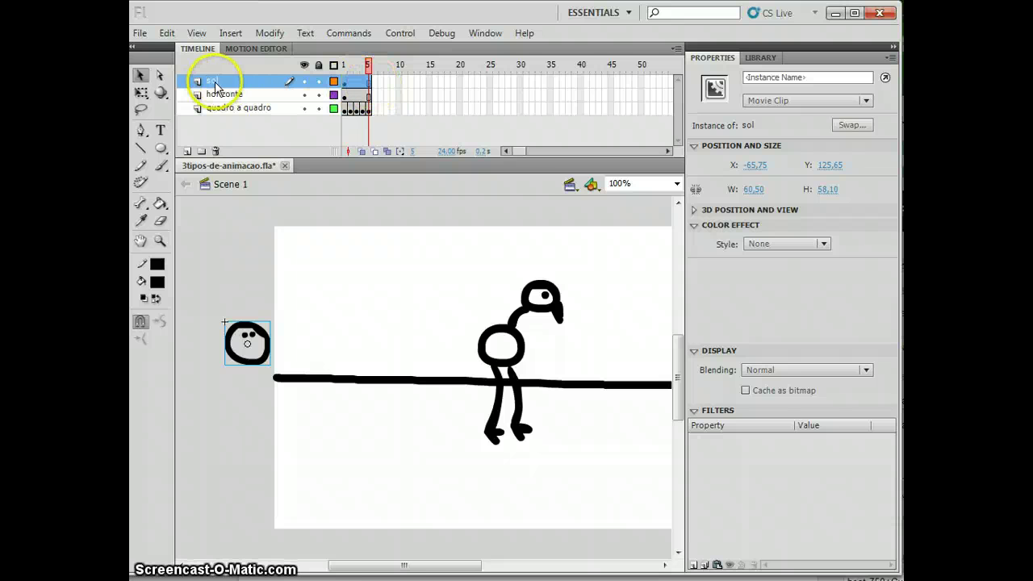
click(368, 81)
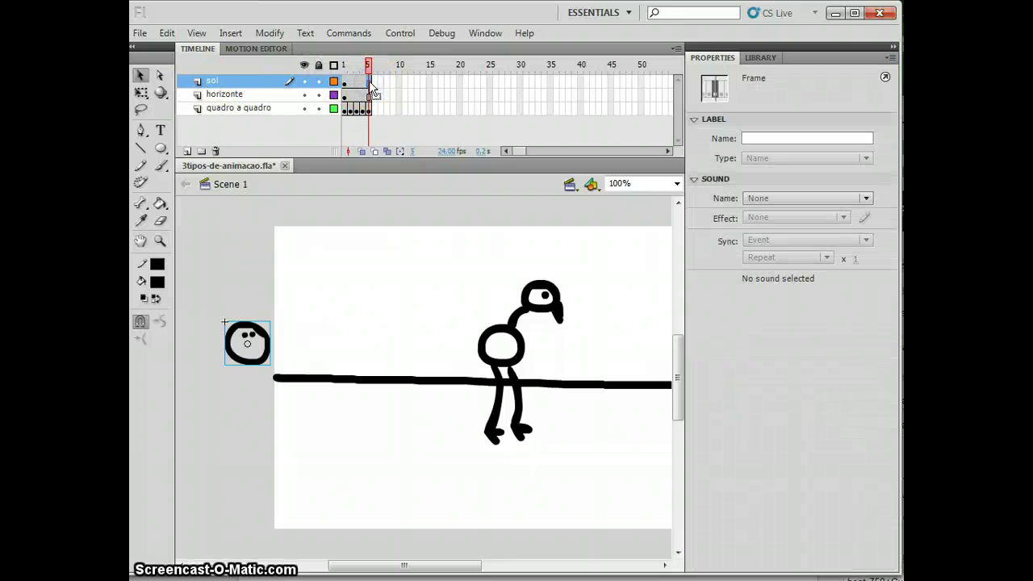
right_click(368, 82)
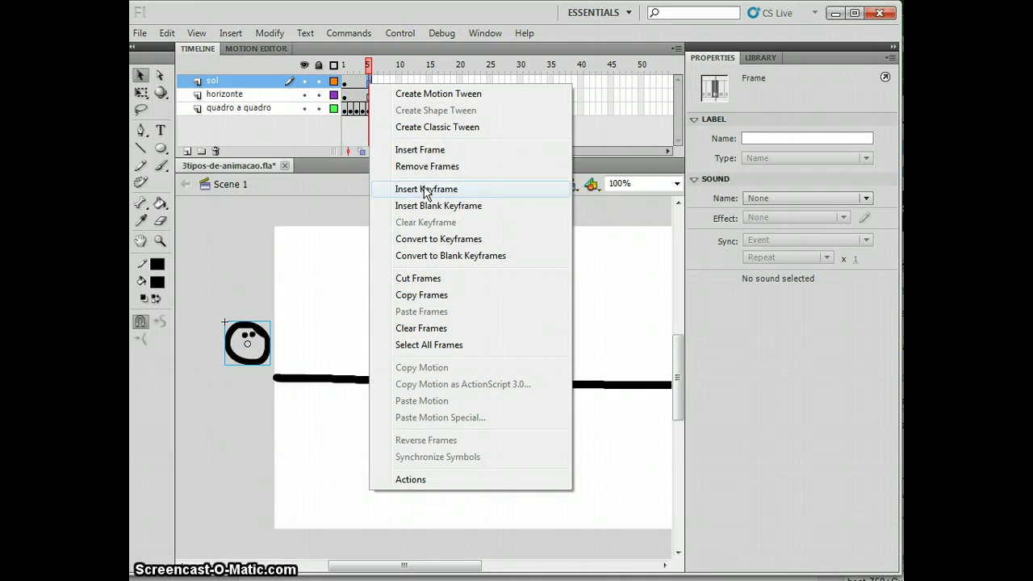
click(425, 190)
click(677, 349)
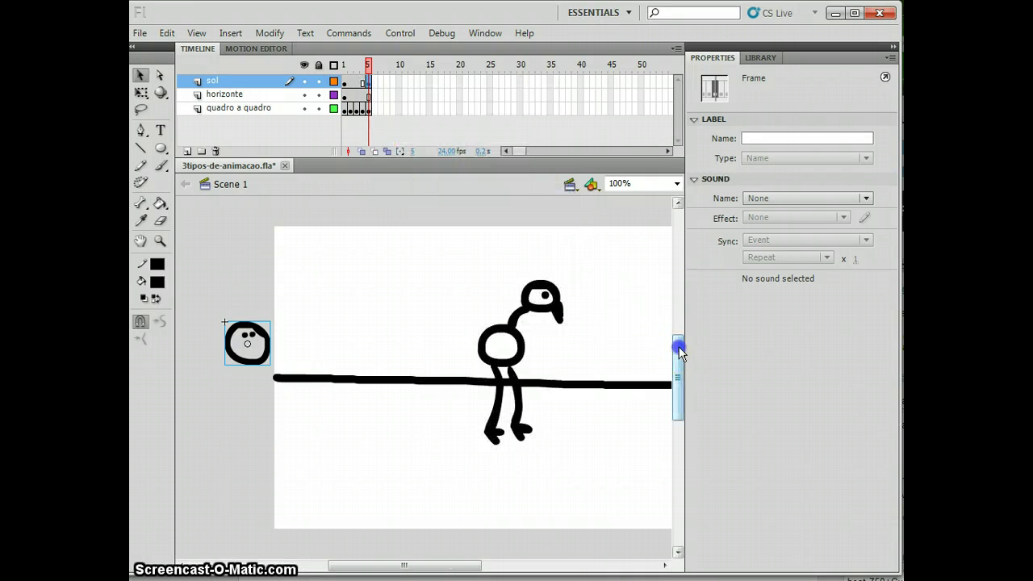
drag(677, 349, 678, 332)
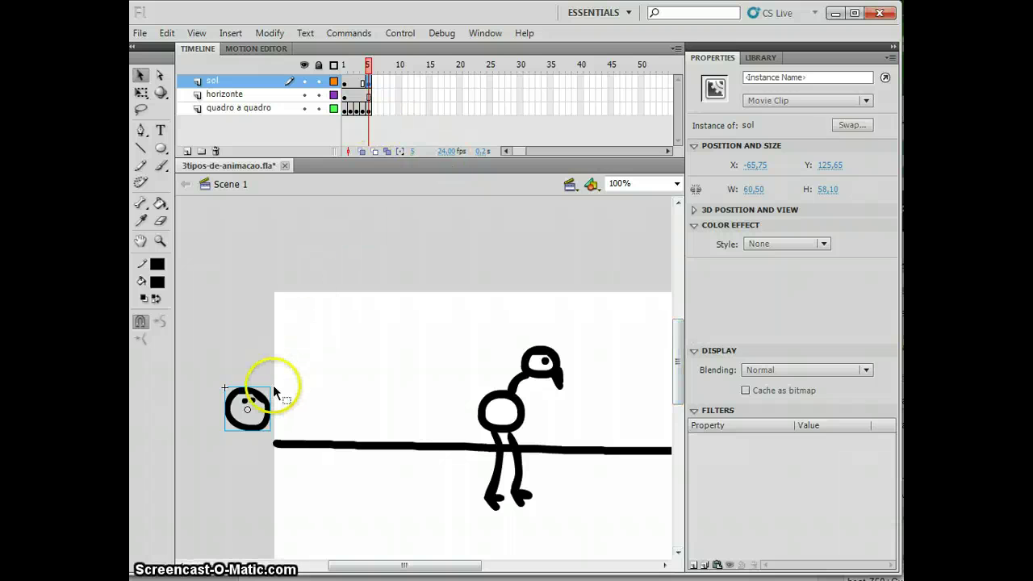
drag(266, 401, 528, 273)
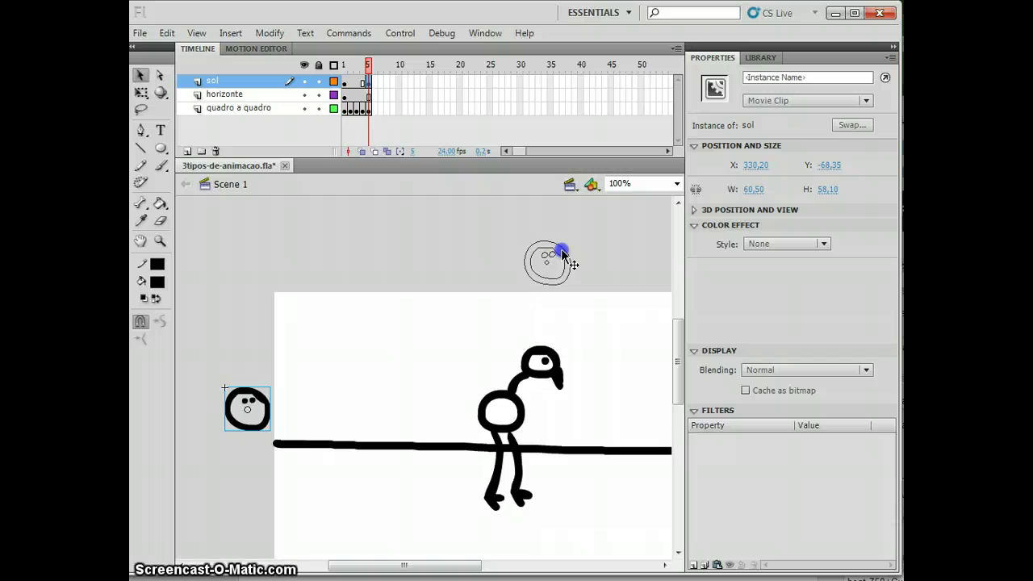
- Step back and forth through frames 1 to 5 to examine the sun's position between its two keyframes
click(343, 65)
click(371, 68)
click(344, 65)
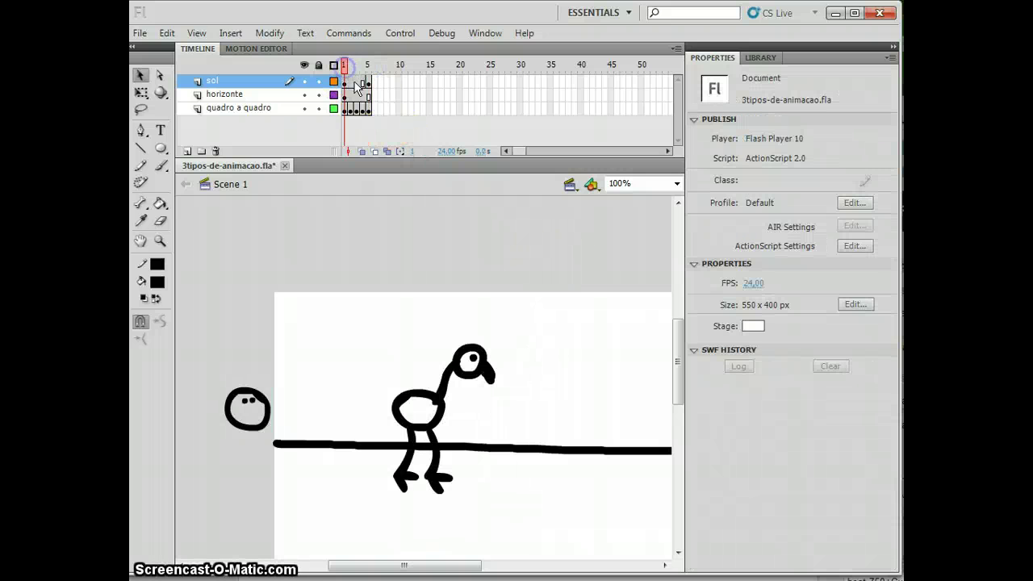
key(period)
key(period)
key(period)
key(period)
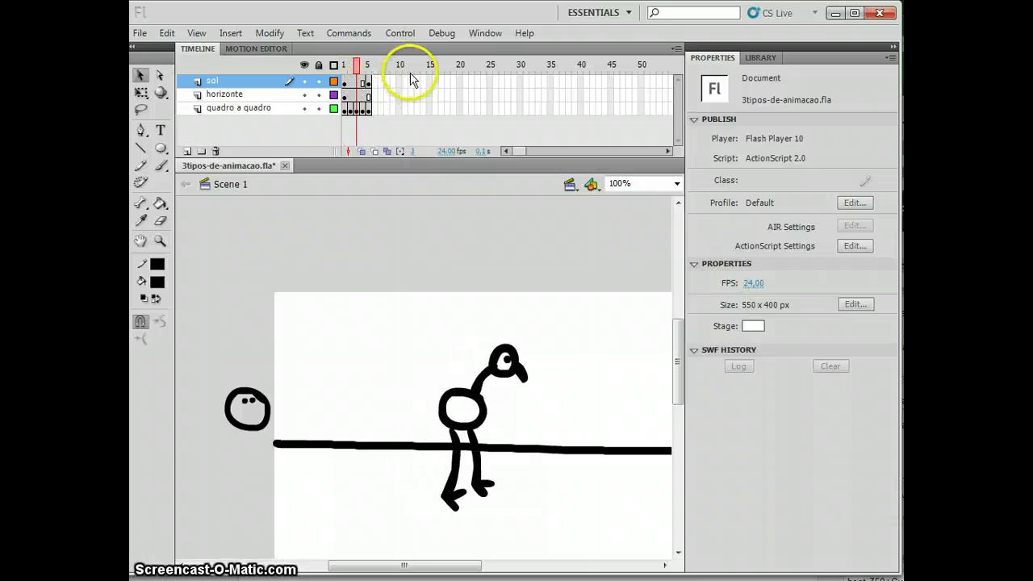
key(shift+comma)
key(shift+period)
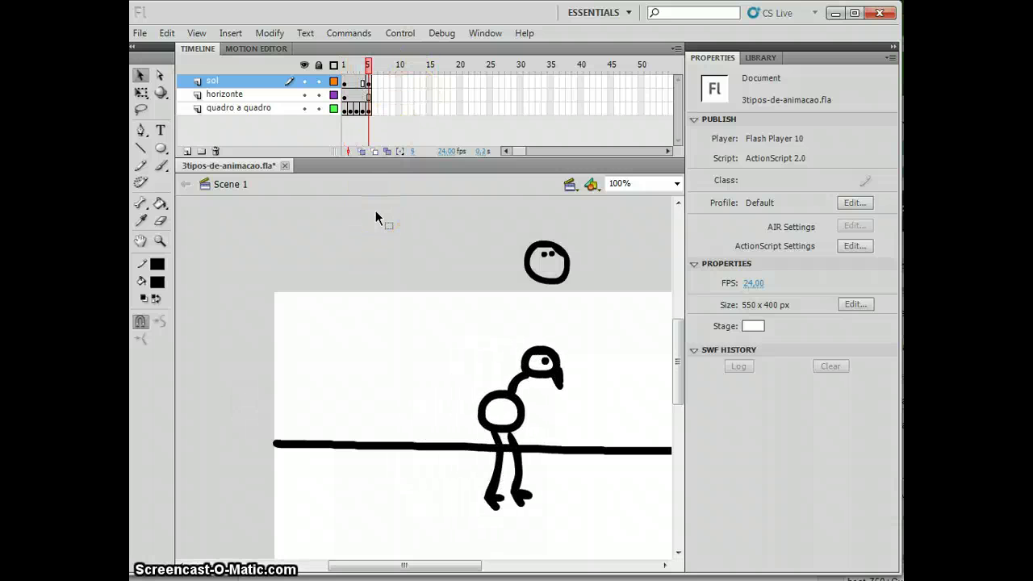
key(comma)
key(comma)
key(comma)
- Create a classic tween between the sun's keyframes at frames 1 and 5 and play the animation
click(344, 80)
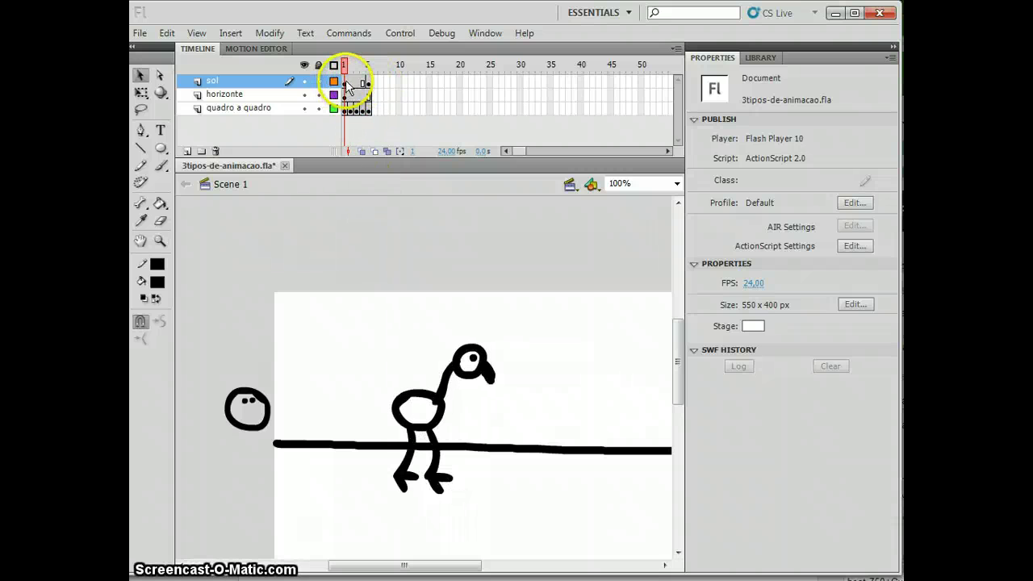
click(353, 83)
right_click(354, 84)
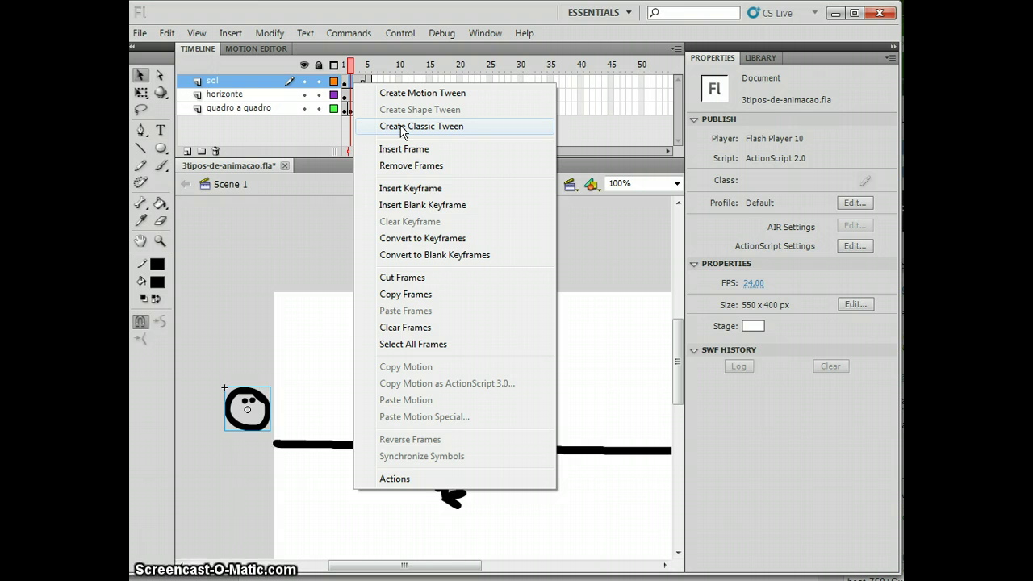
click(401, 127)
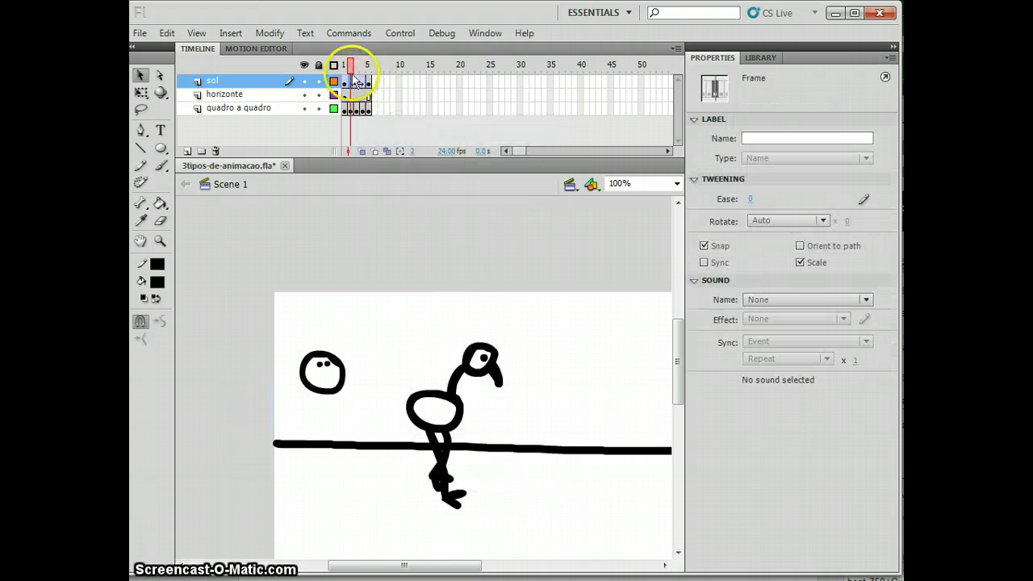
key(Return)
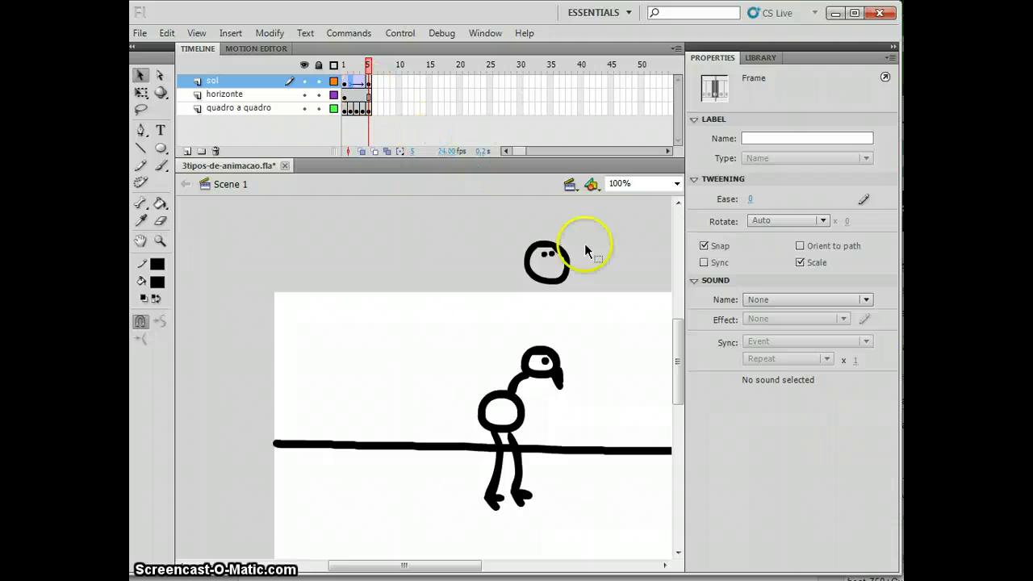
- Set the document's frame rate to 12 fps and review the animation, ending on frame 1
click(628, 325)
click(755, 285)
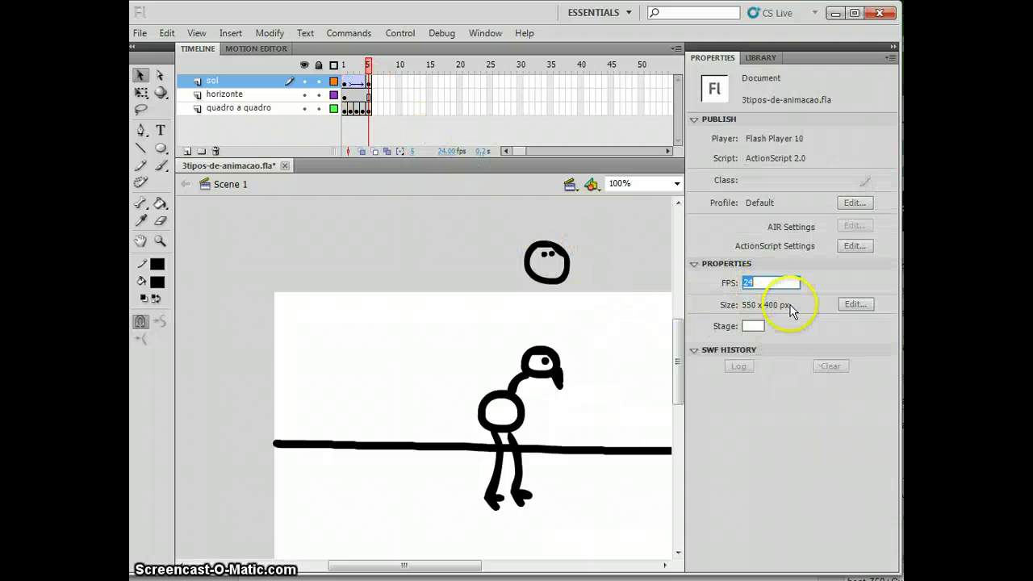
text(12)
key(Return)
key(Return)
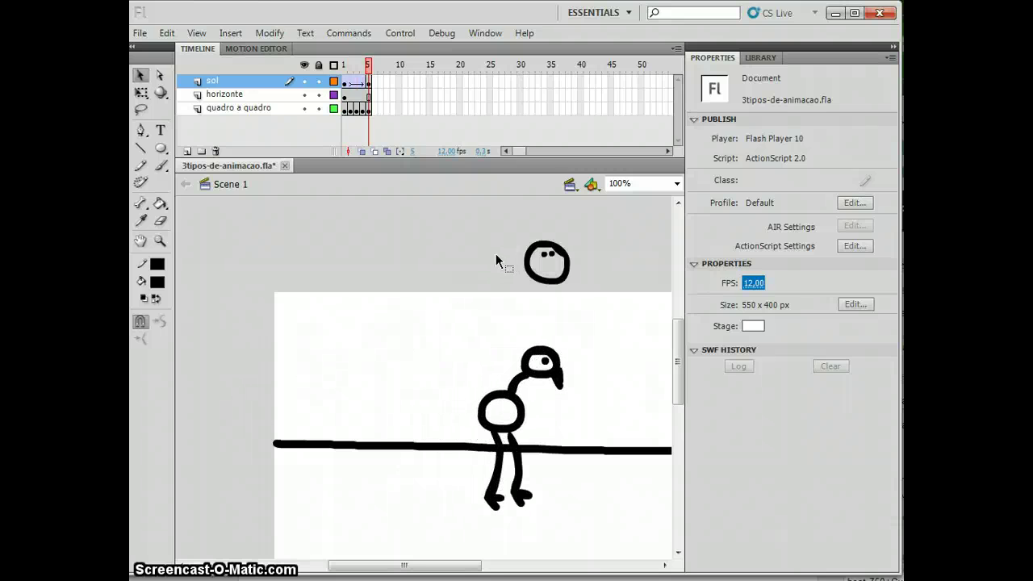
drag(344, 81, 361, 109)
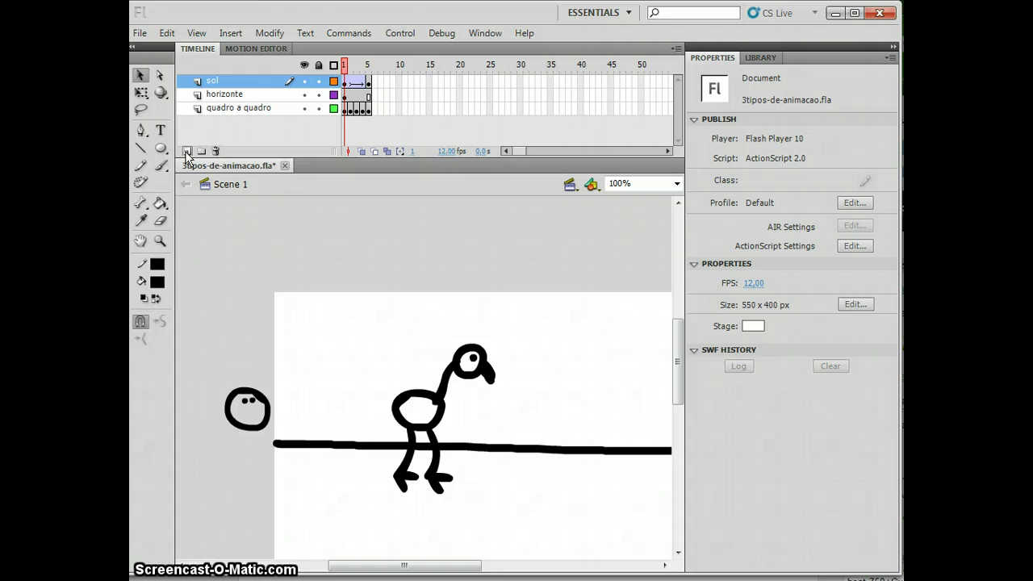
- Add a new layer above the sol layer and name it boca
click(186, 152)
double_click(220, 80)
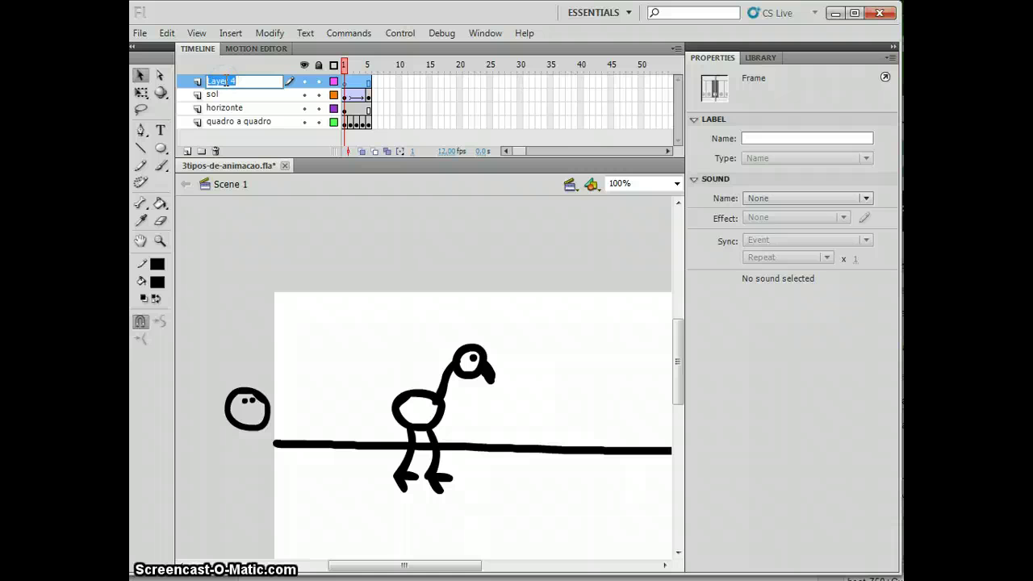
text(boca)
key(Return)
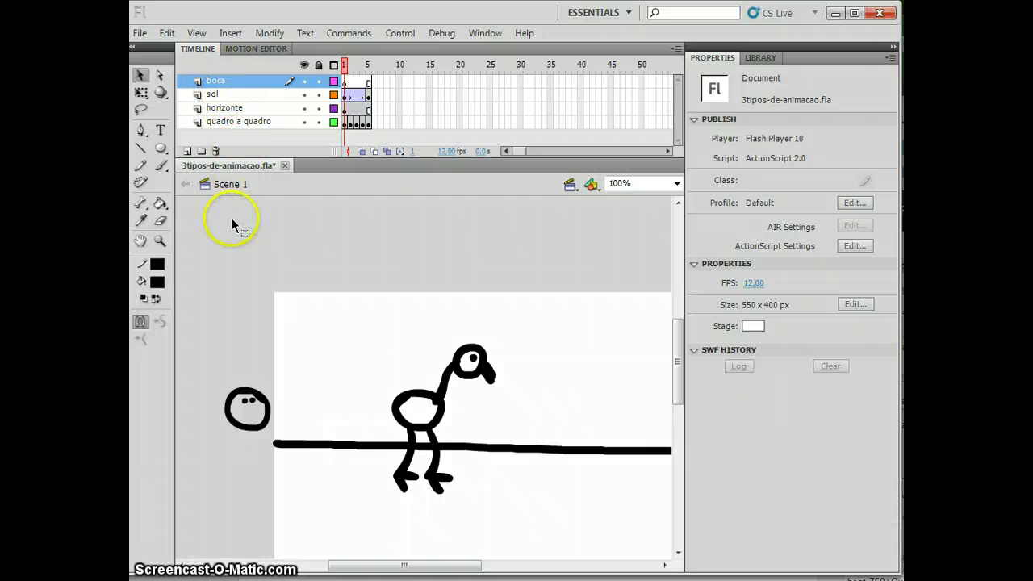
- Paint a small closed mouth below the sun's eyes with the Brush tool on frame 1 of the boca layer
click(162, 167)
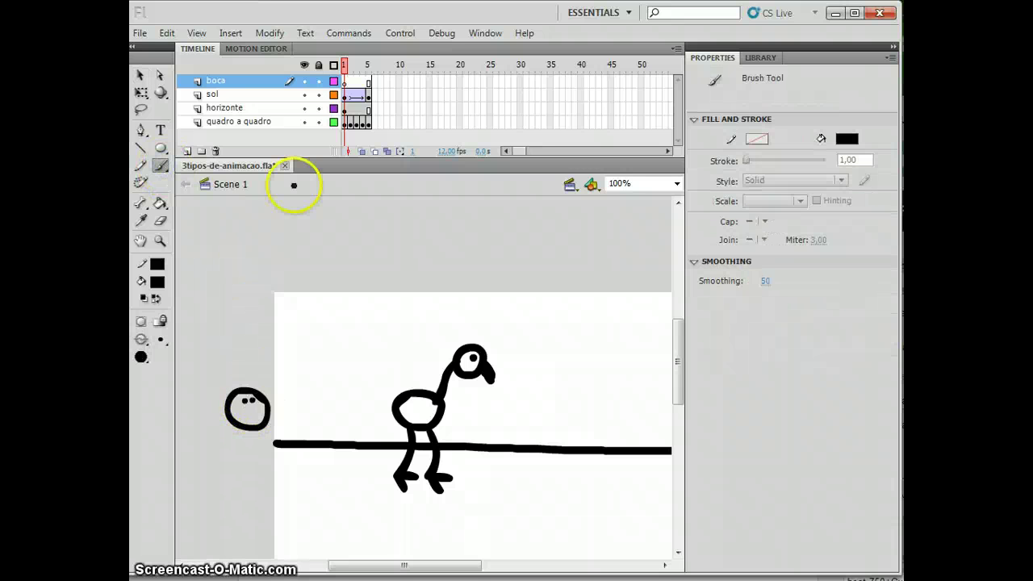
click(344, 83)
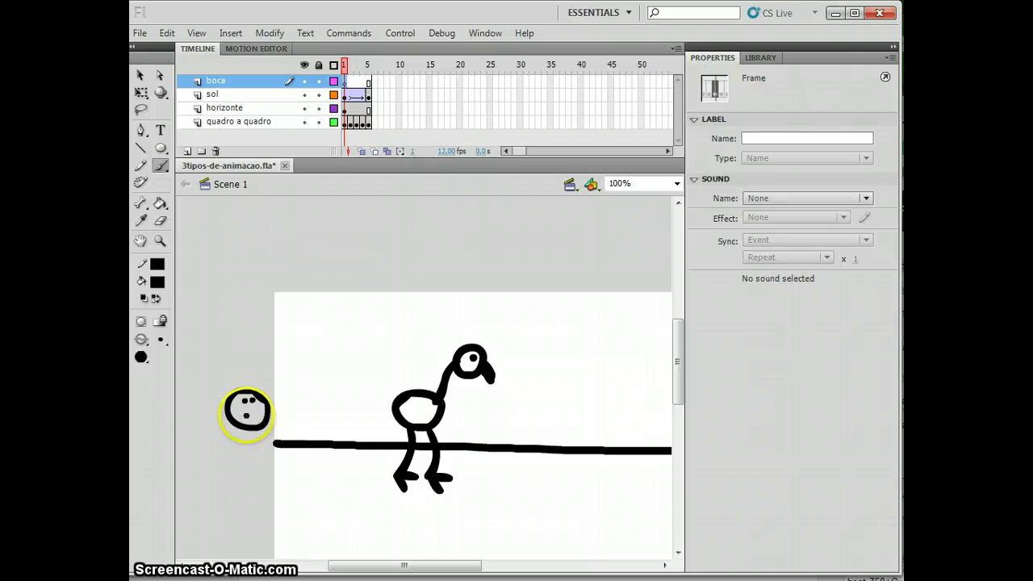
click(248, 415)
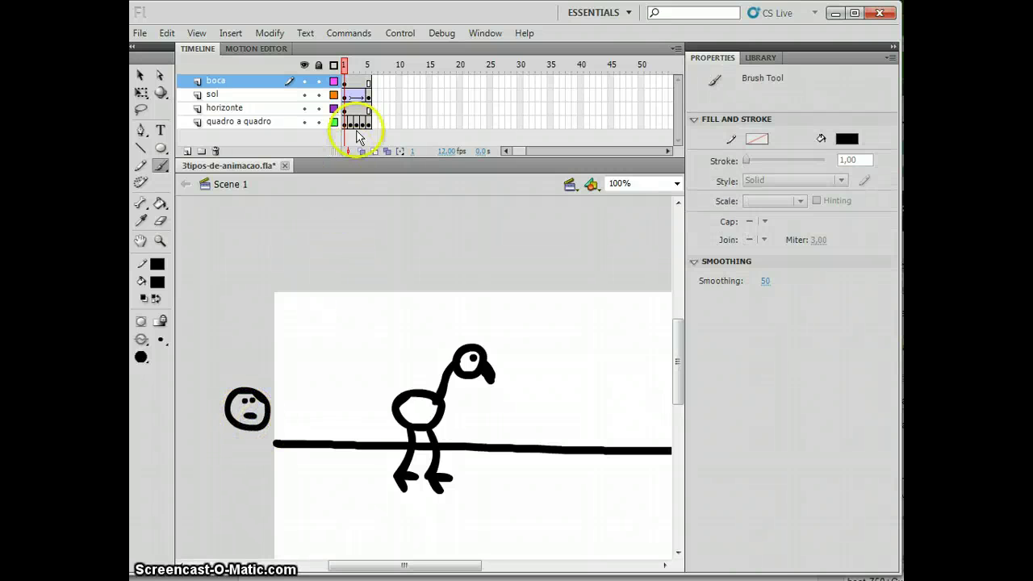
- Insert a keyframe at frame 5 of the boca layer and replace the copied mouth with a brushed smile on the raised sun
click(368, 82)
right_click(369, 81)
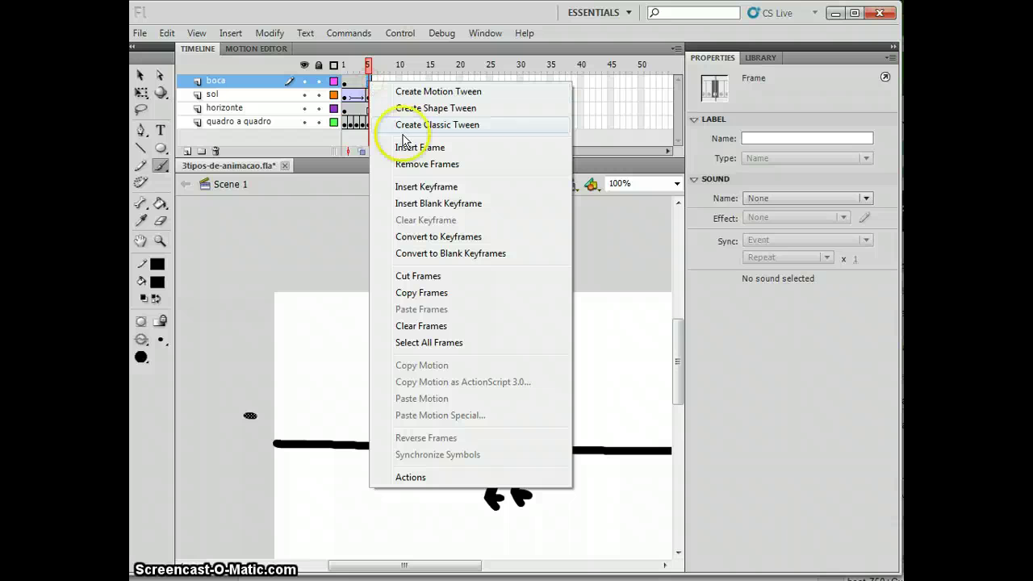
click(428, 189)
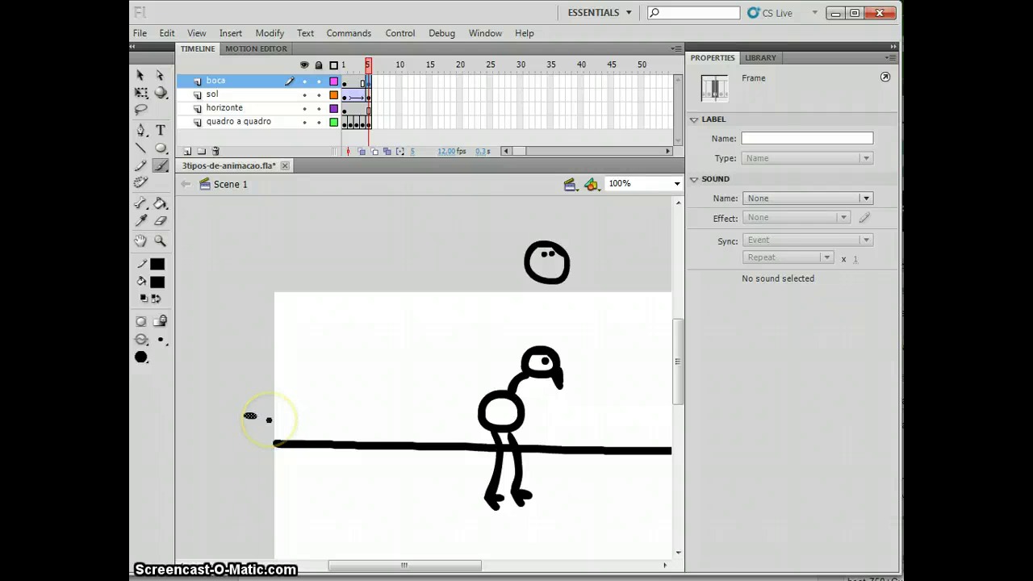
key(Delete)
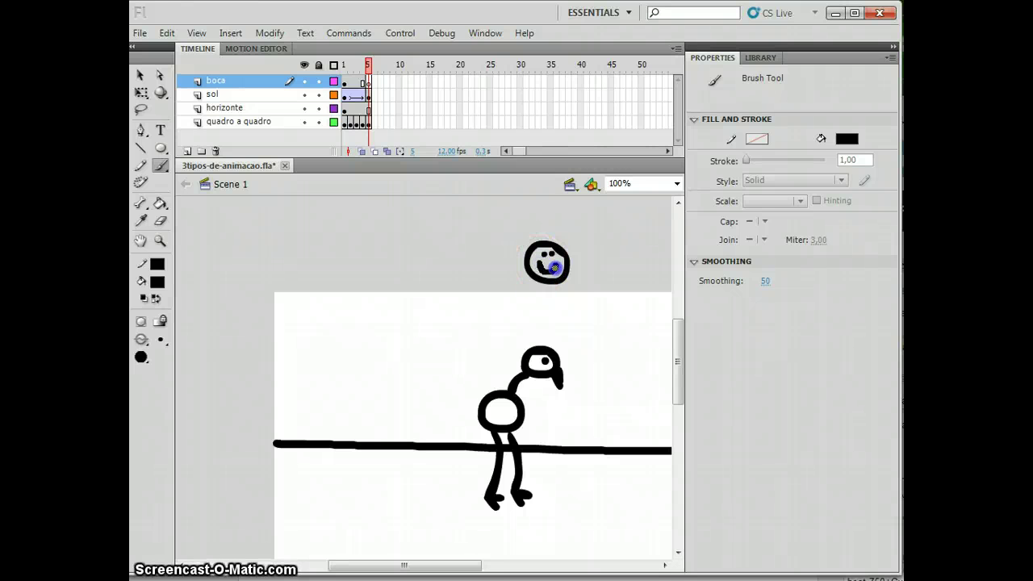
- Create a shape tween between the boca layer's mouth keyframes at frames 1 and 5 and play the animation
click(344, 82)
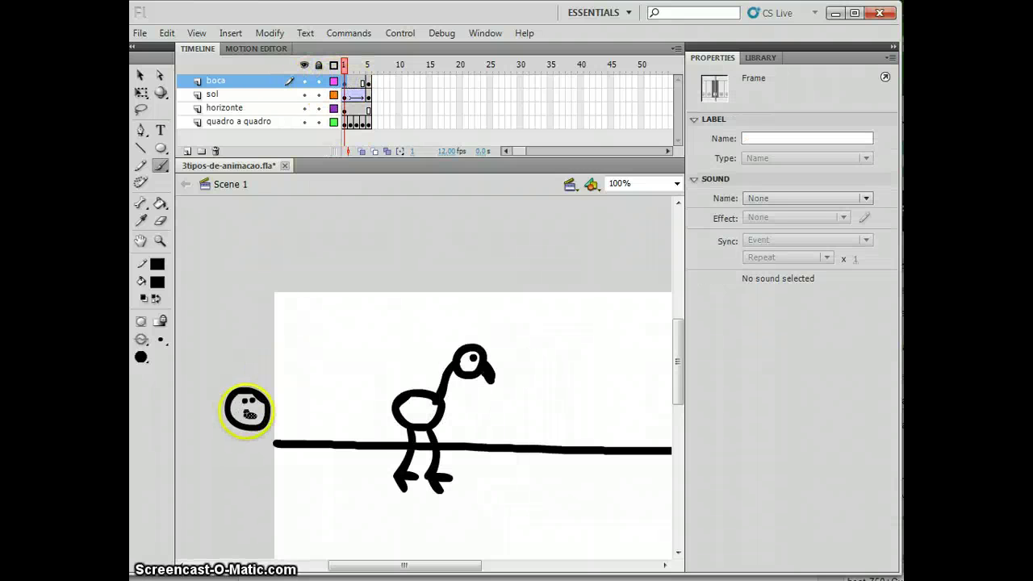
click(368, 82)
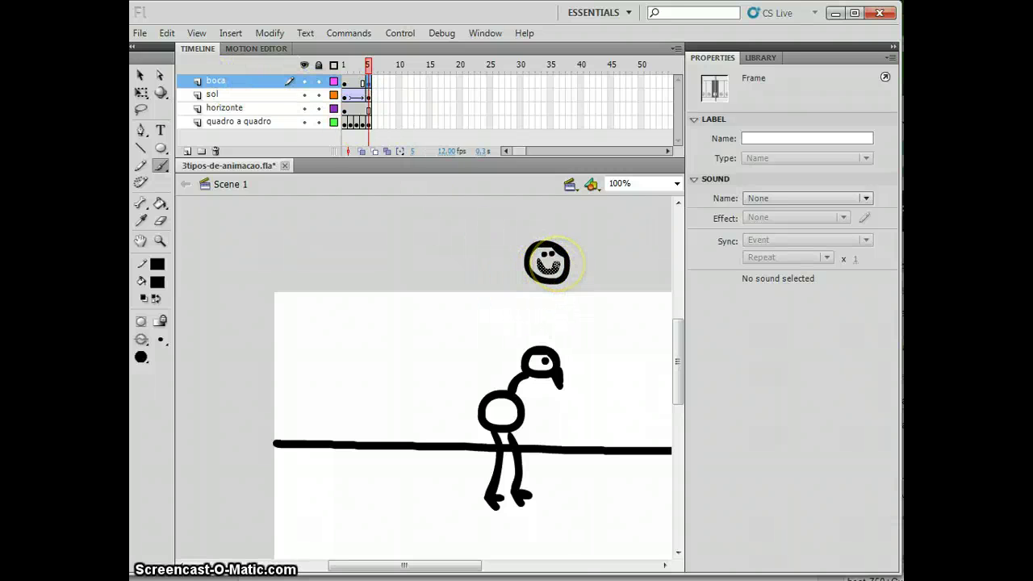
right_click(354, 84)
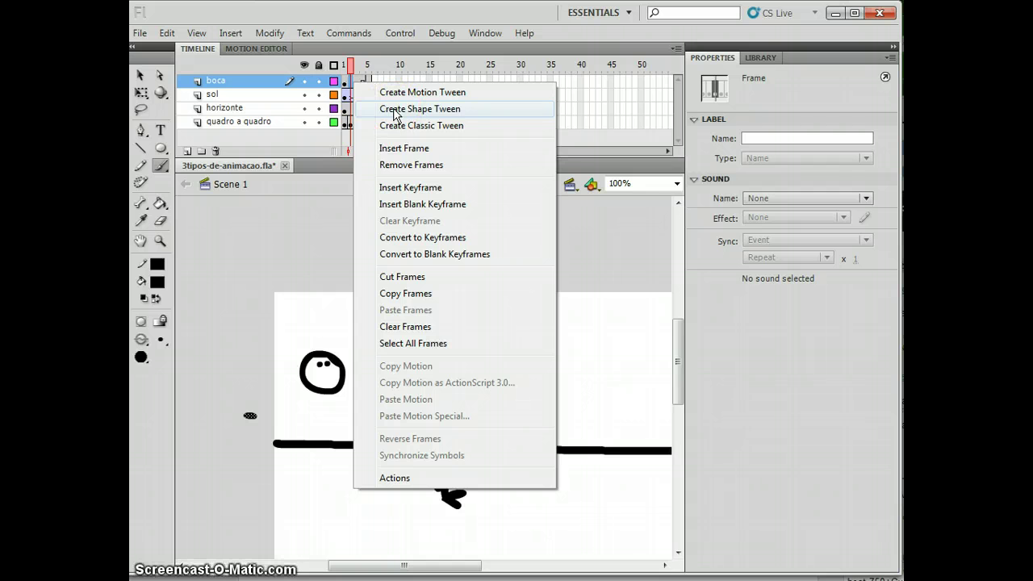
click(396, 111)
mouse_move(355, 76)
mouse_down()
mouse_move(344, 71)
mouse_move(358, 74)
mouse_up()
key(Return)
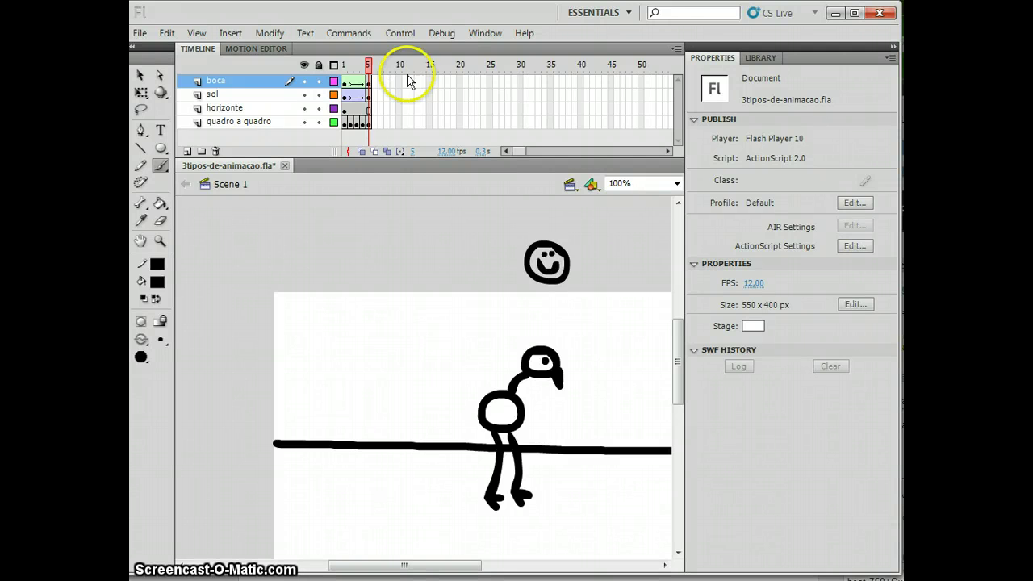
- Move the end keyframes of the sol and boca layers from frame 5 to frame 30 and play the lengthened tweens
click(370, 96)
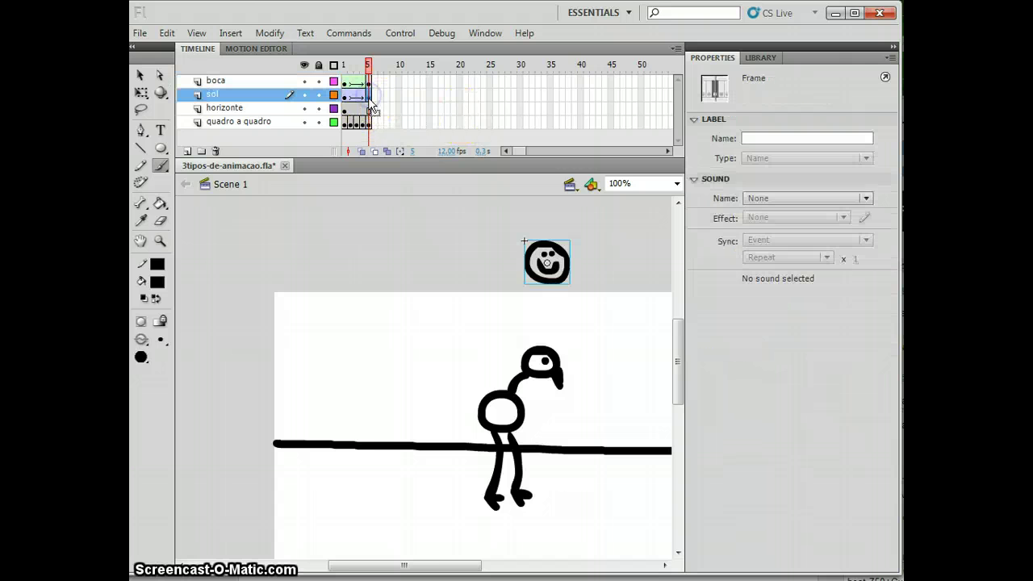
click(501, 96)
click(519, 96)
click(368, 81)
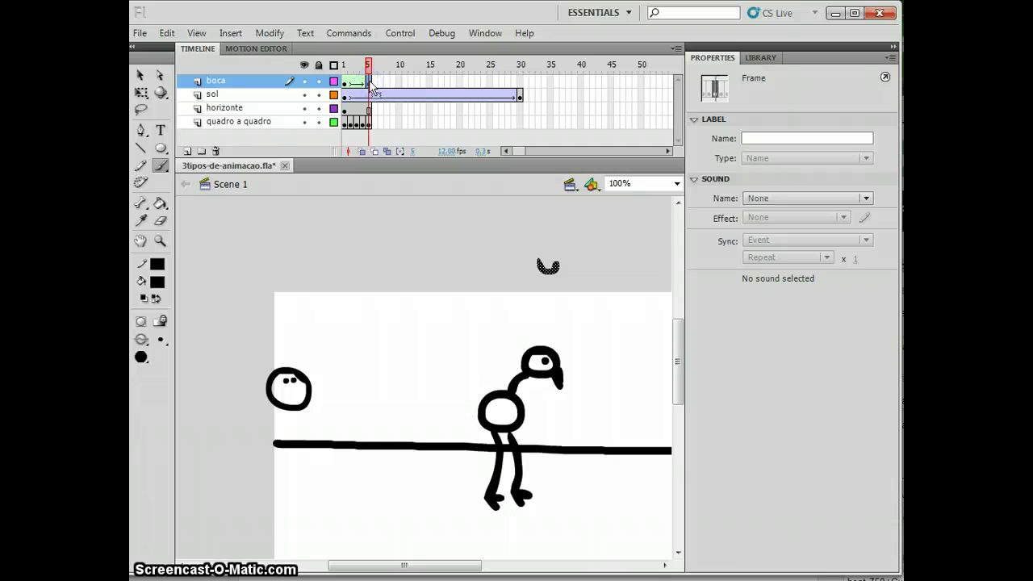
drag(368, 80, 520, 80)
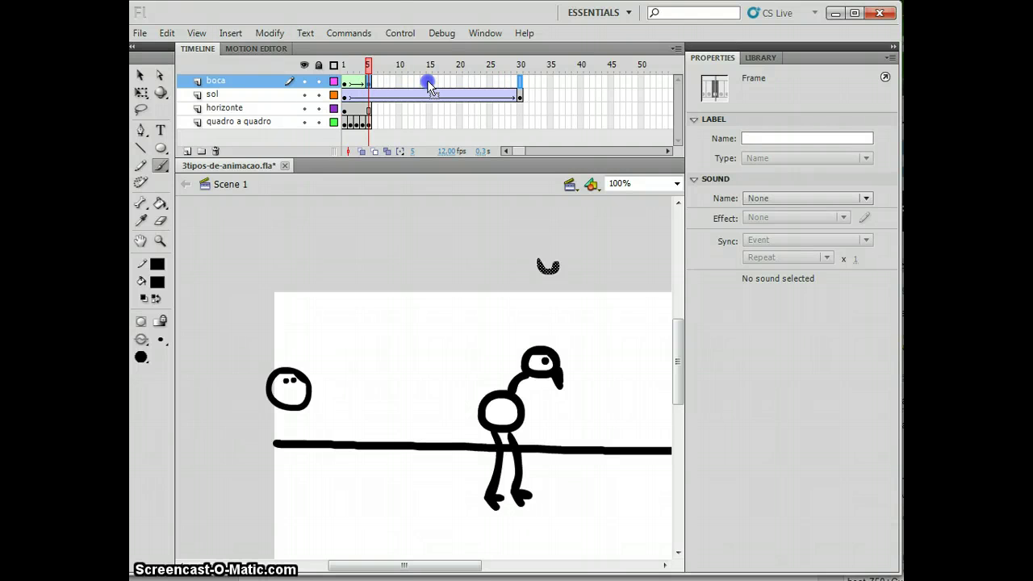
click(356, 64)
key(Return)
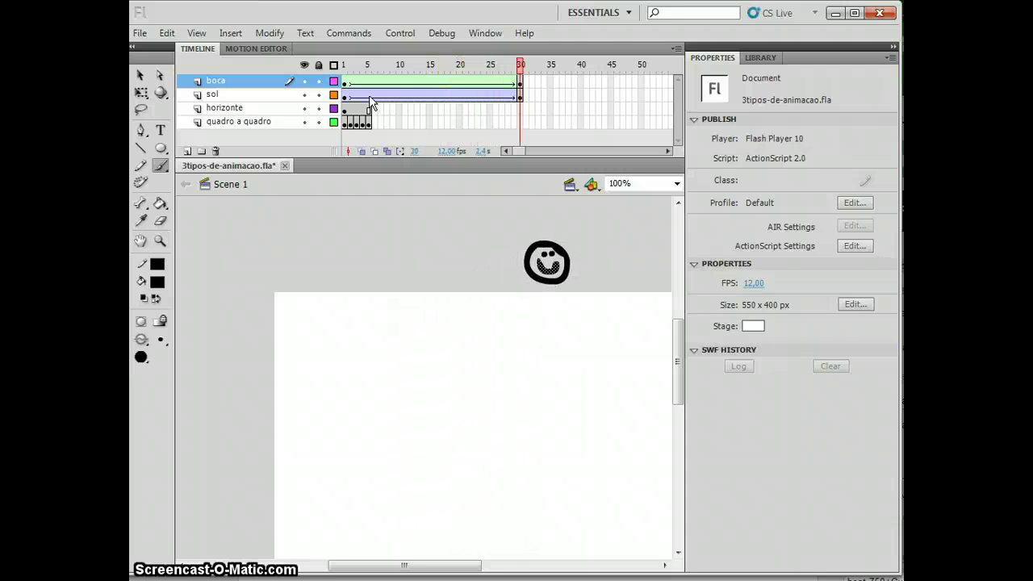
- Extend the horizonte and quadro a quadro layers to frame 30 by inserting frames
click(521, 109)
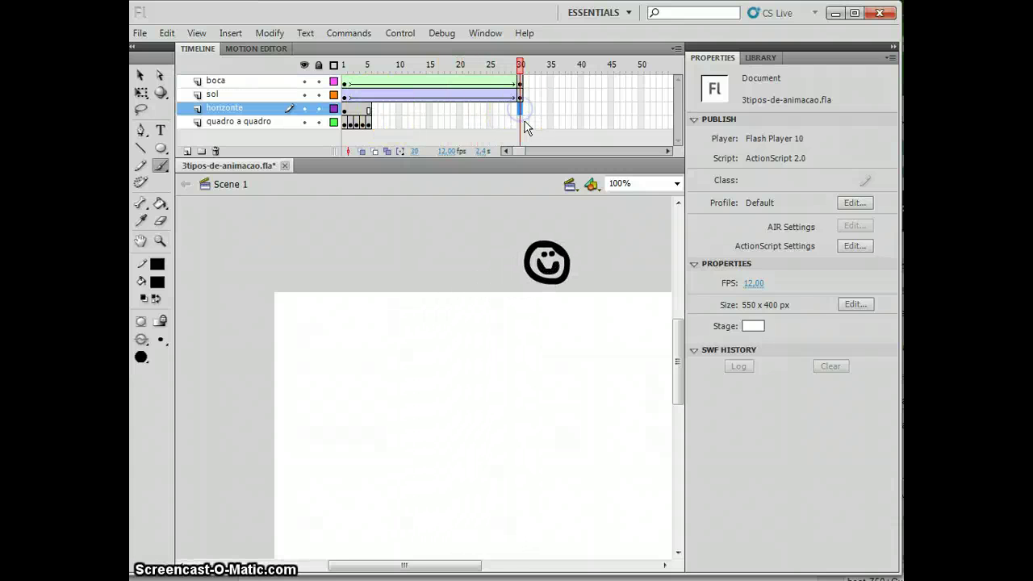
right_click(521, 109)
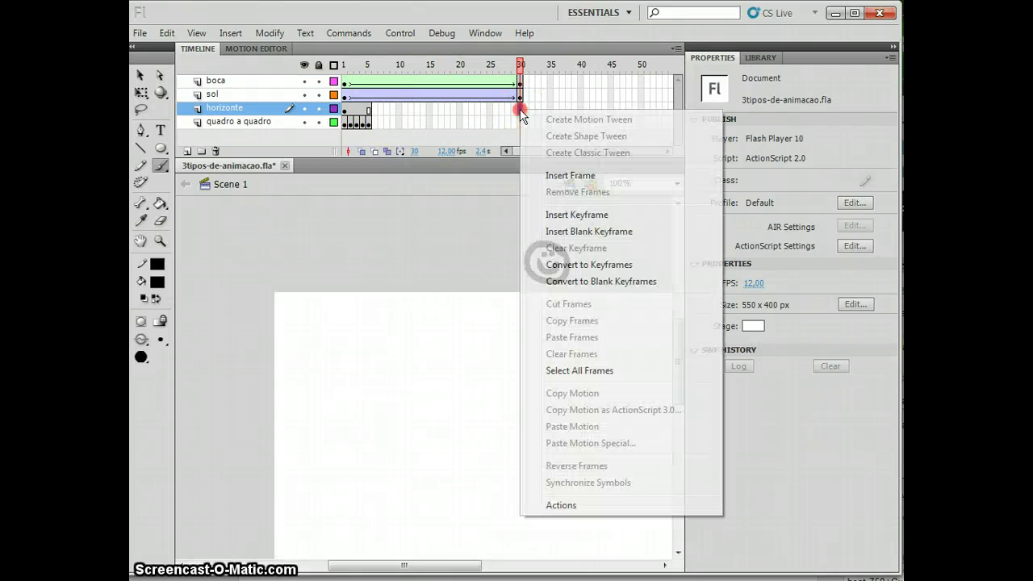
click(569, 176)
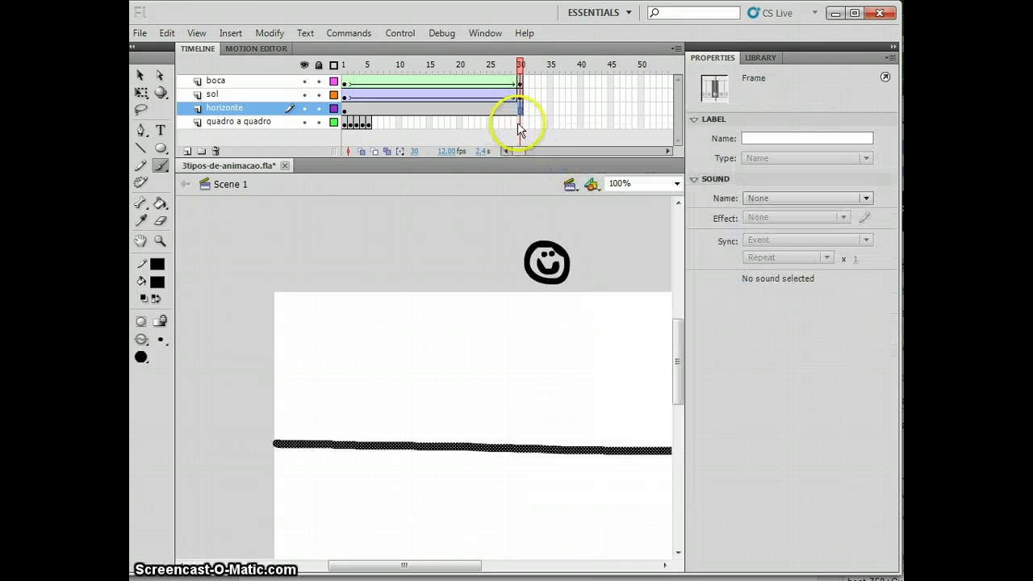
click(521, 123)
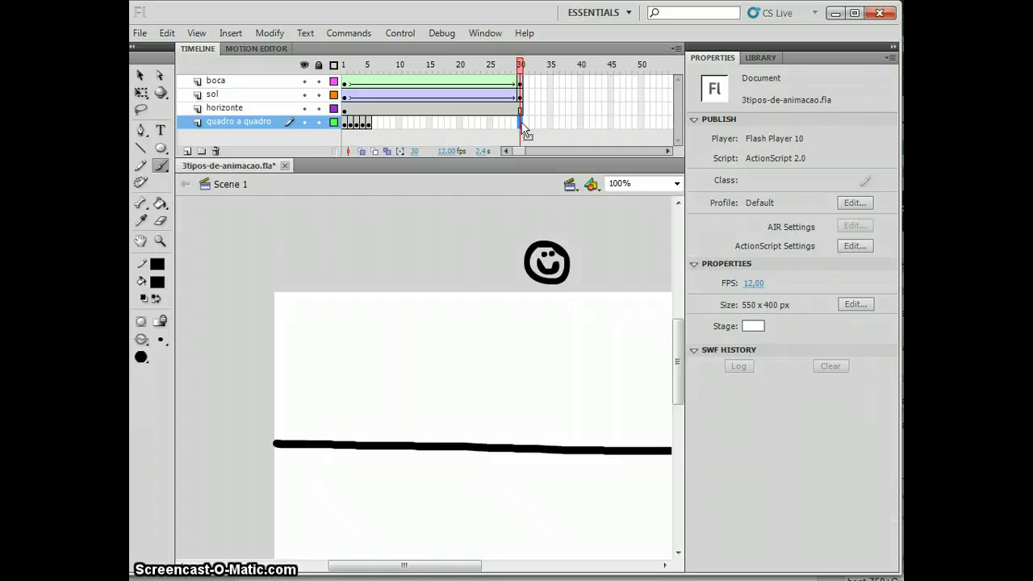
right_click(522, 126)
click(573, 188)
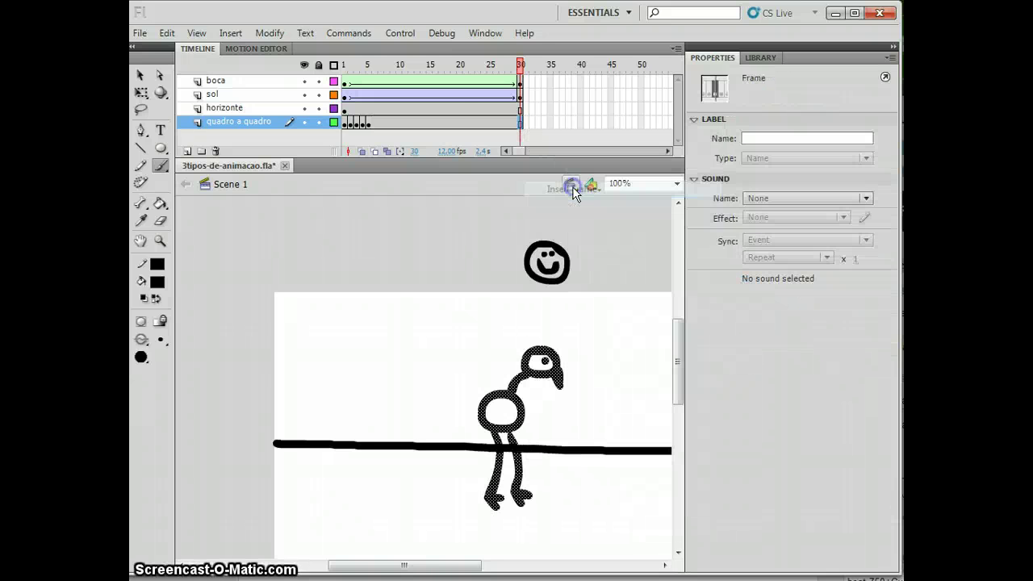
- Examine the quadro a quadro layer at frames 5 and 30 and replay the whole animation from frame 1
key(Return)
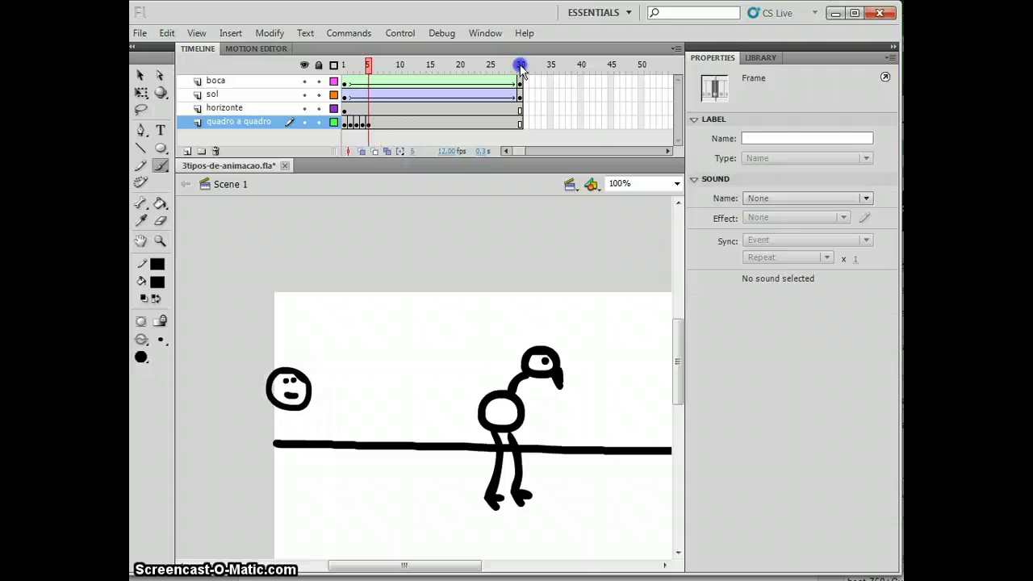
click(369, 125)
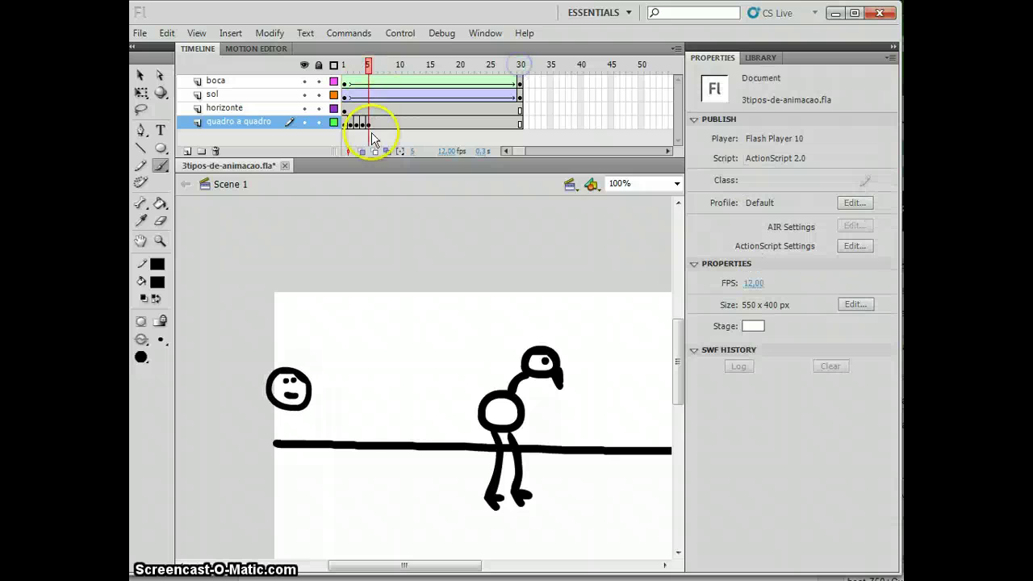
click(520, 122)
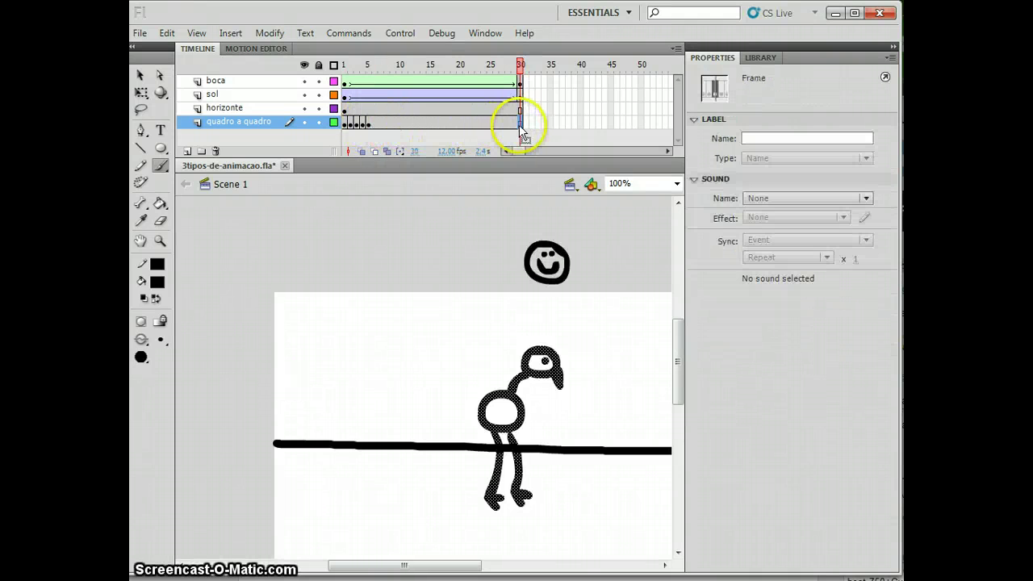
click(345, 67)
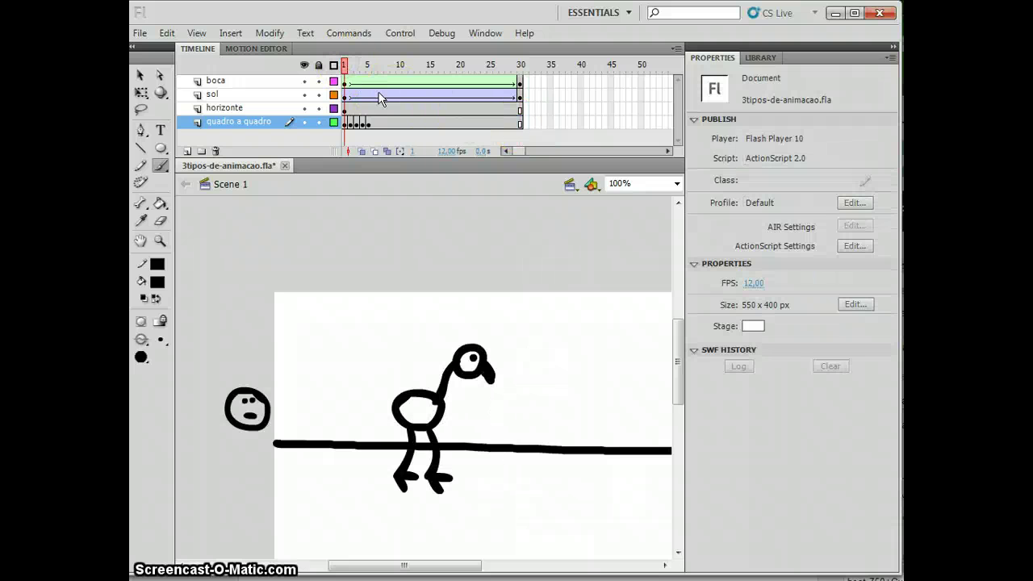
key(Return)
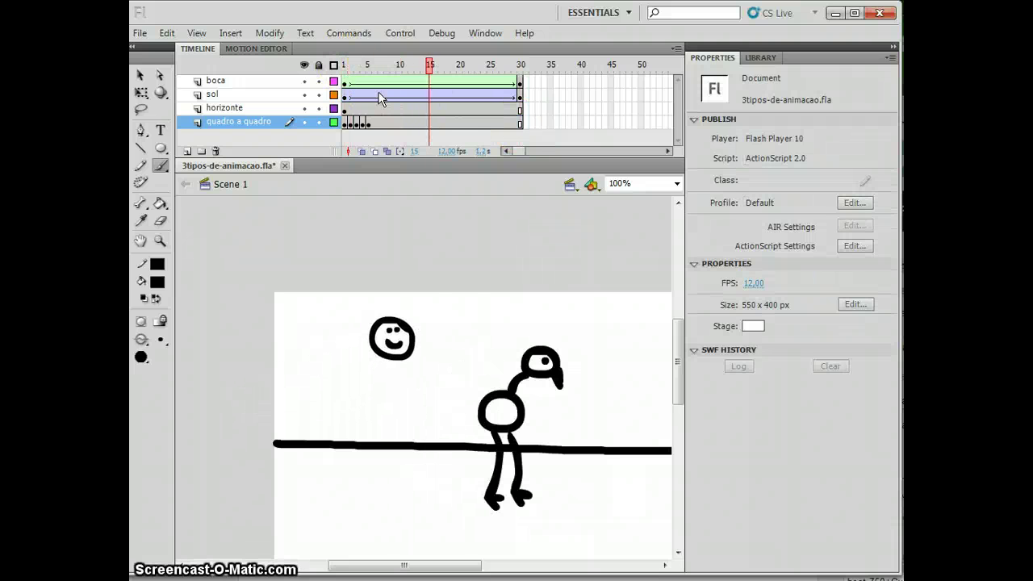
key(Return)
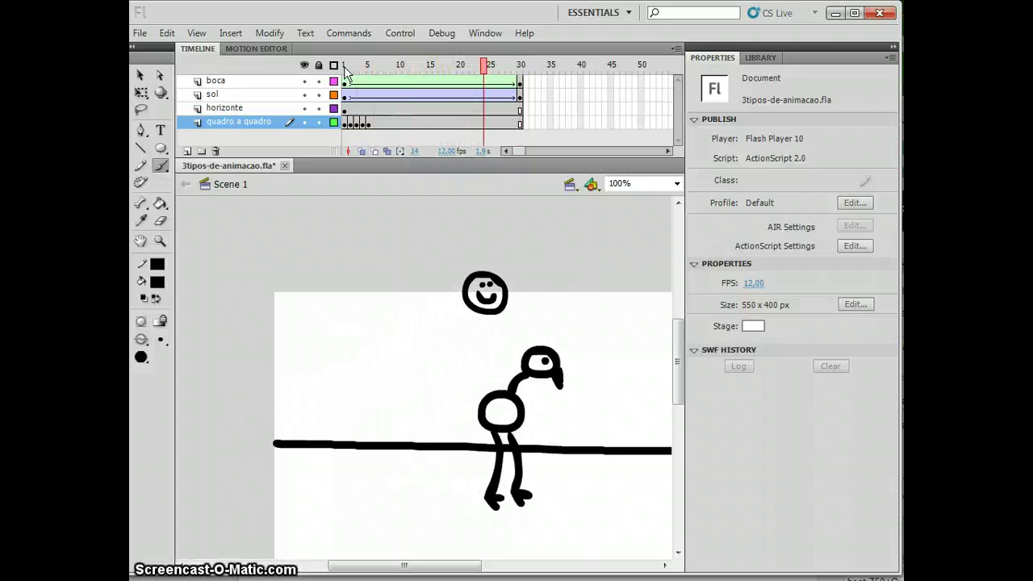
key(Return)
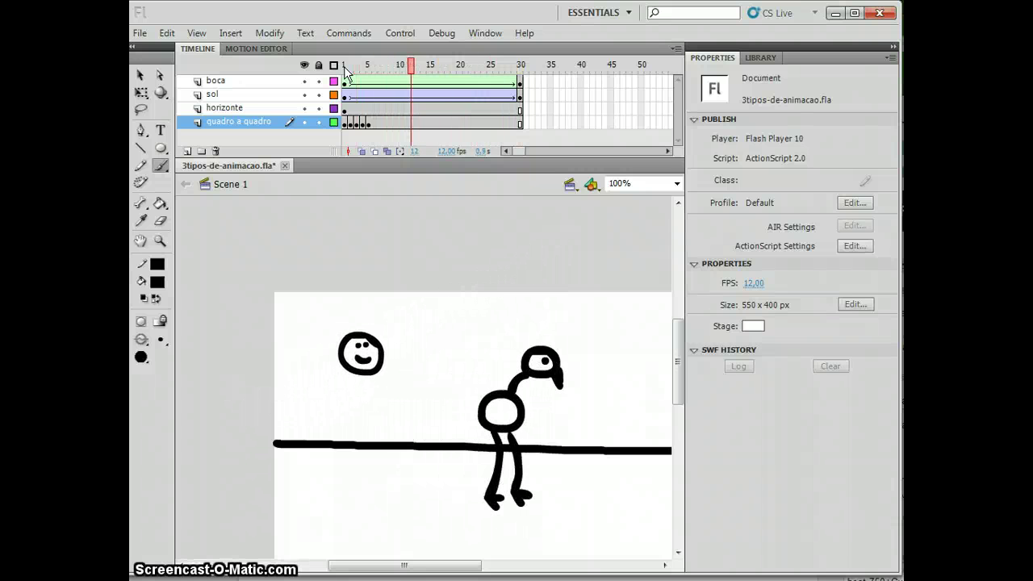